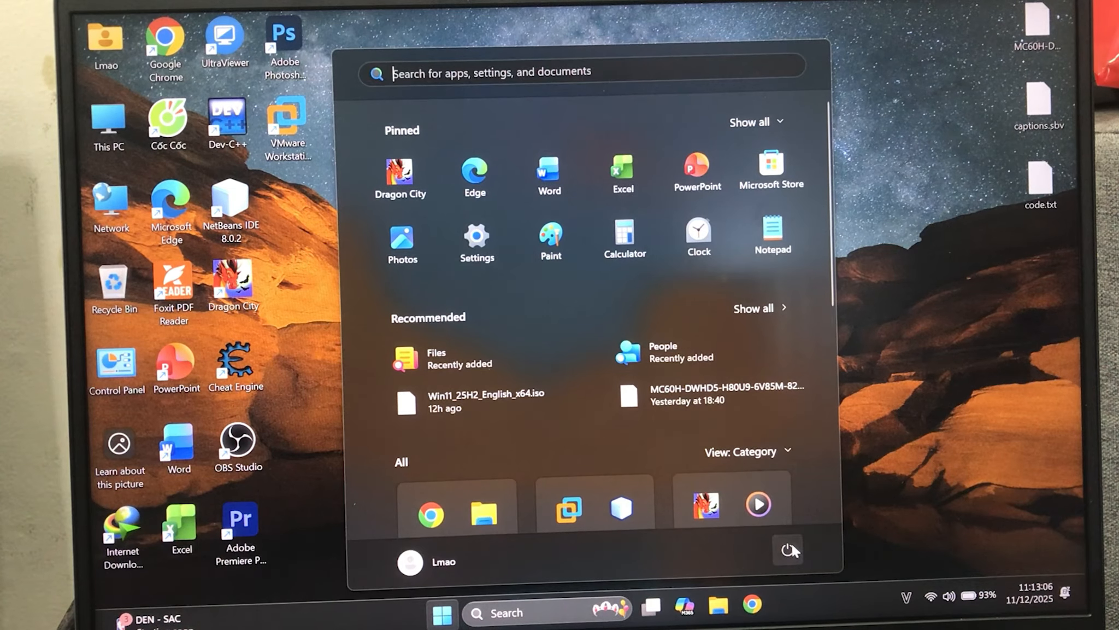
Restart into the recovery environment, choose the US keyboard layout, and open Command Prompt through Troubleshoot
click(790, 546)
click(787, 524)
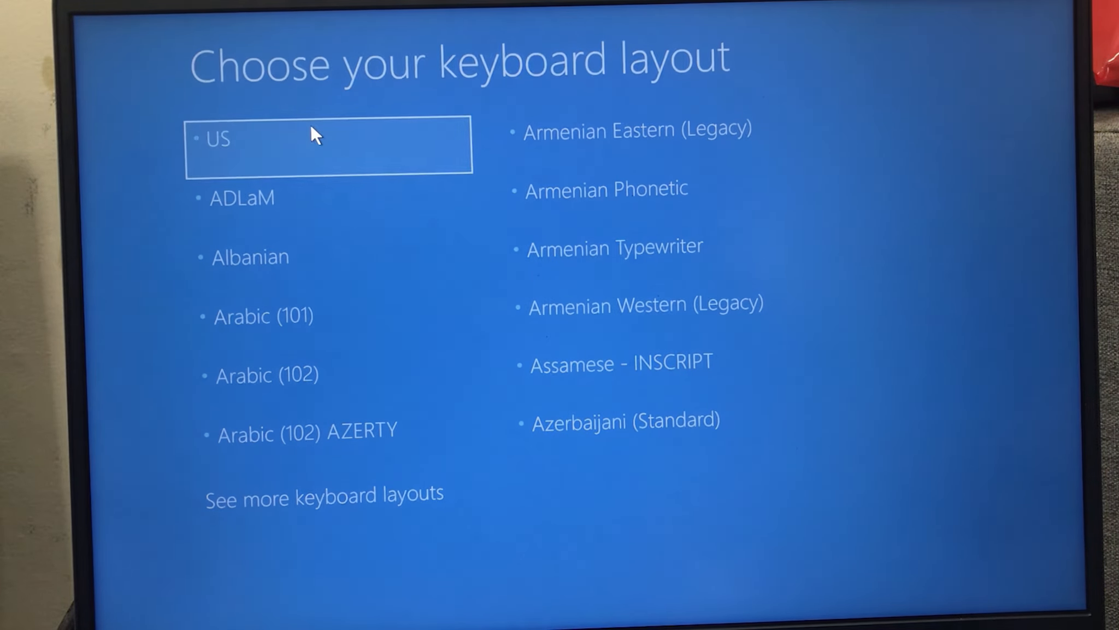
click(311, 127)
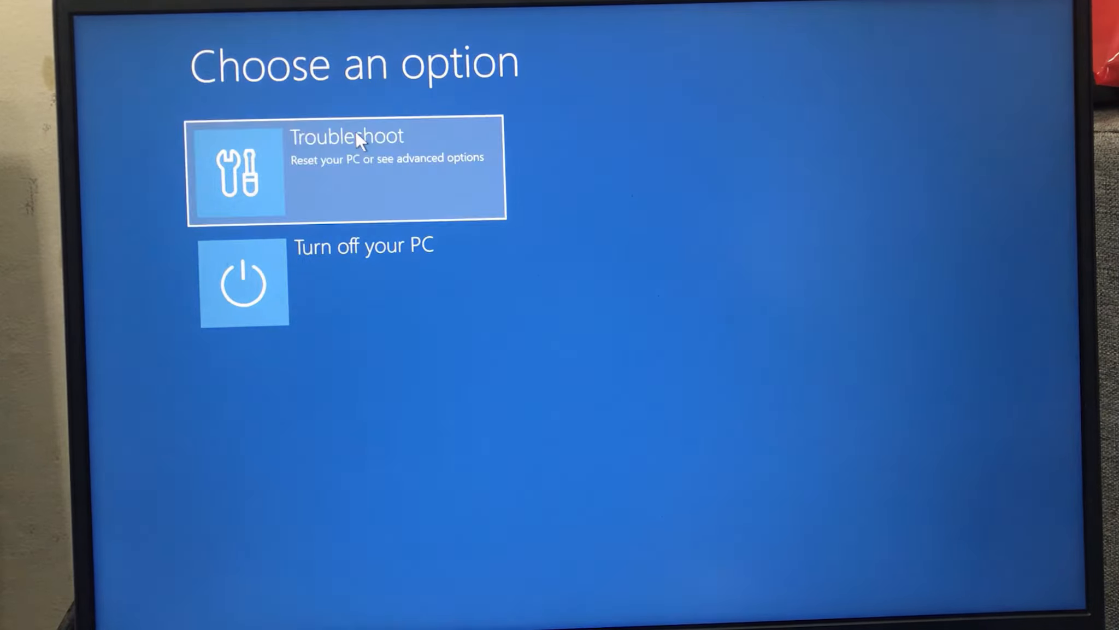
click(358, 137)
click(458, 240)
click(293, 309)
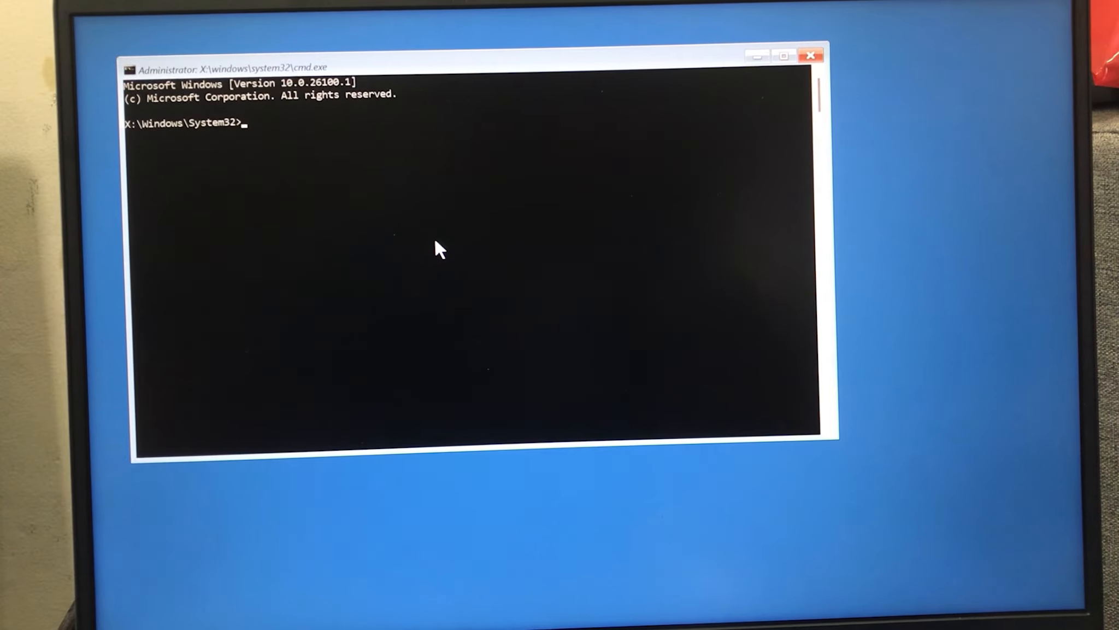
Run diskpart, list the disks with "list disk", and examine the output
text(diskpart)
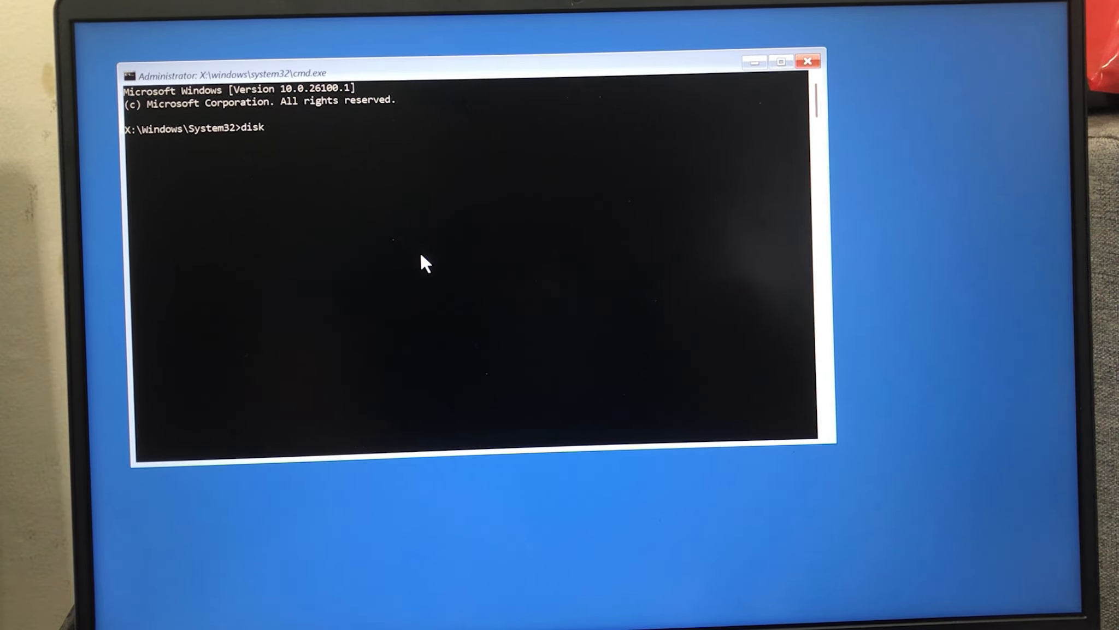
key(Return)
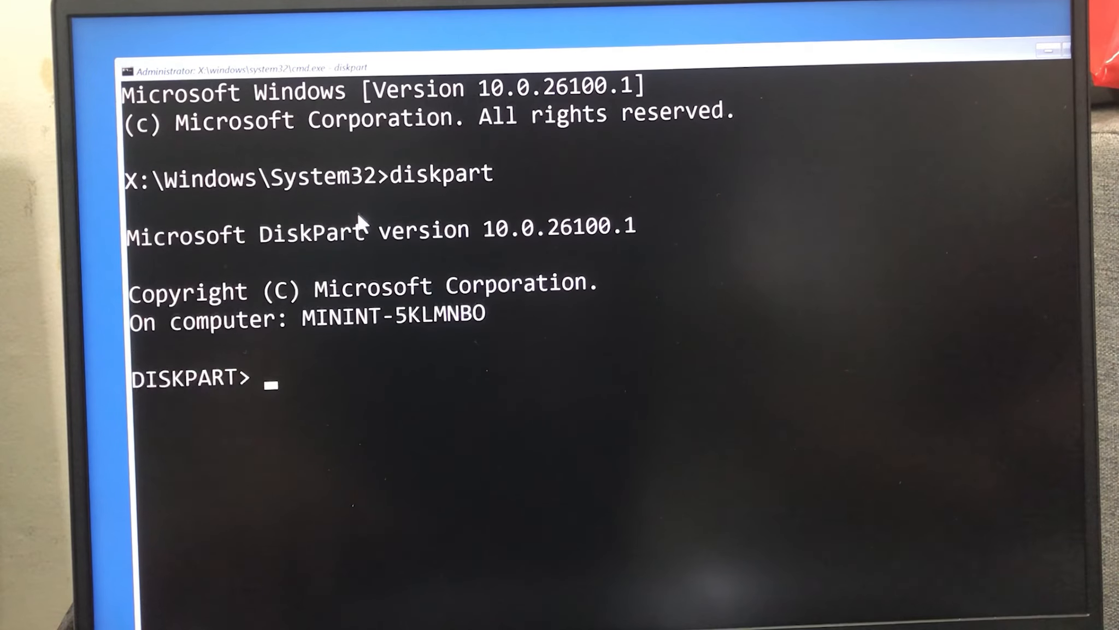
text(list disk)
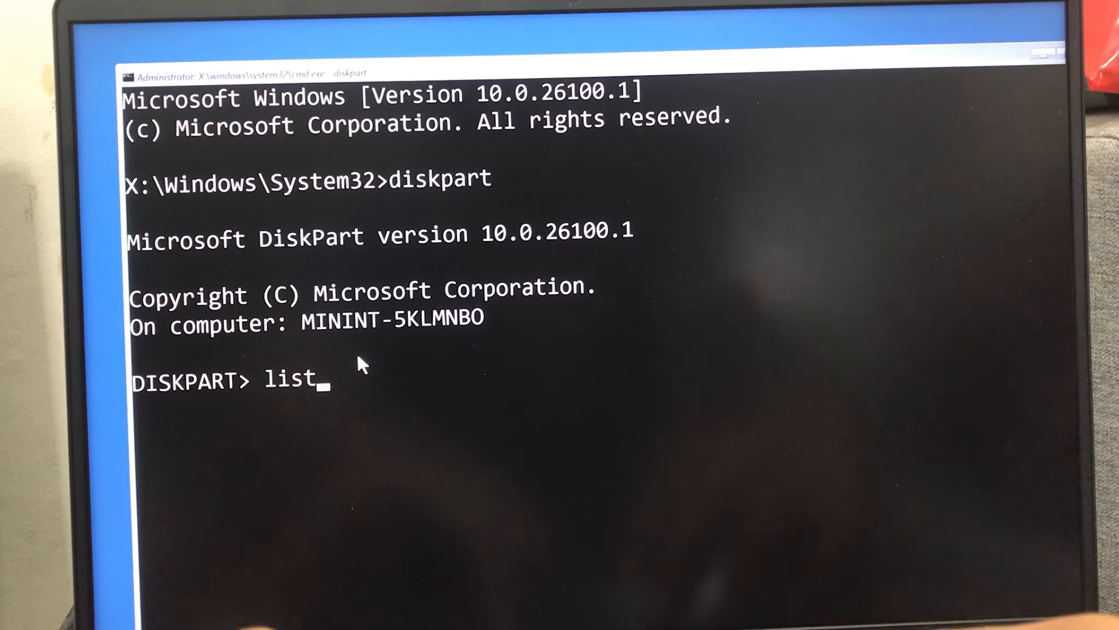
key(Return)
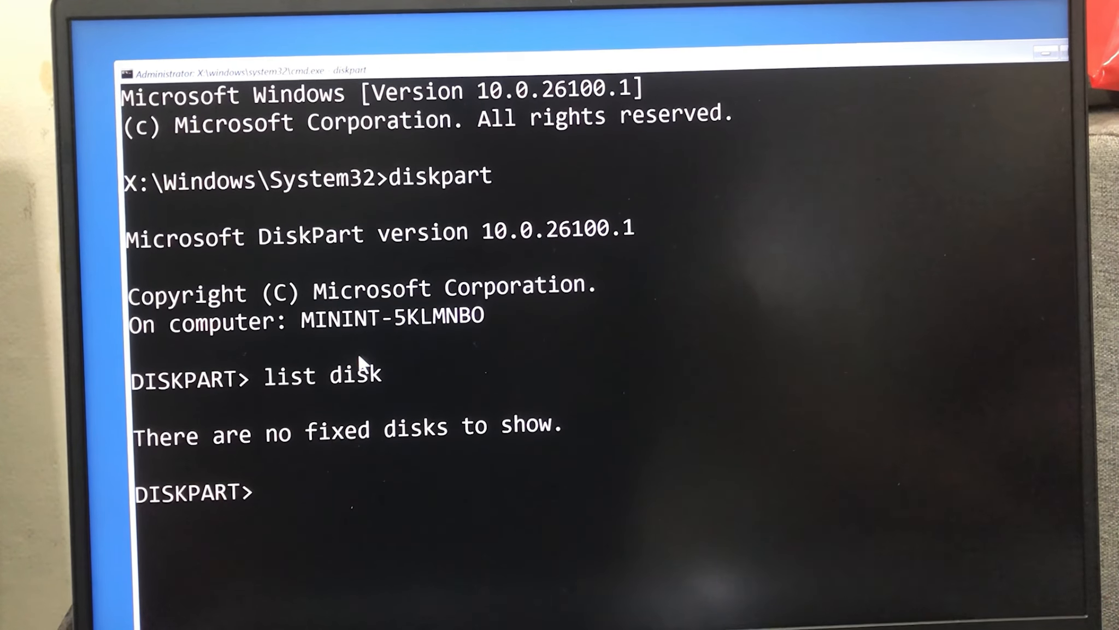
drag(148, 433, 567, 429)
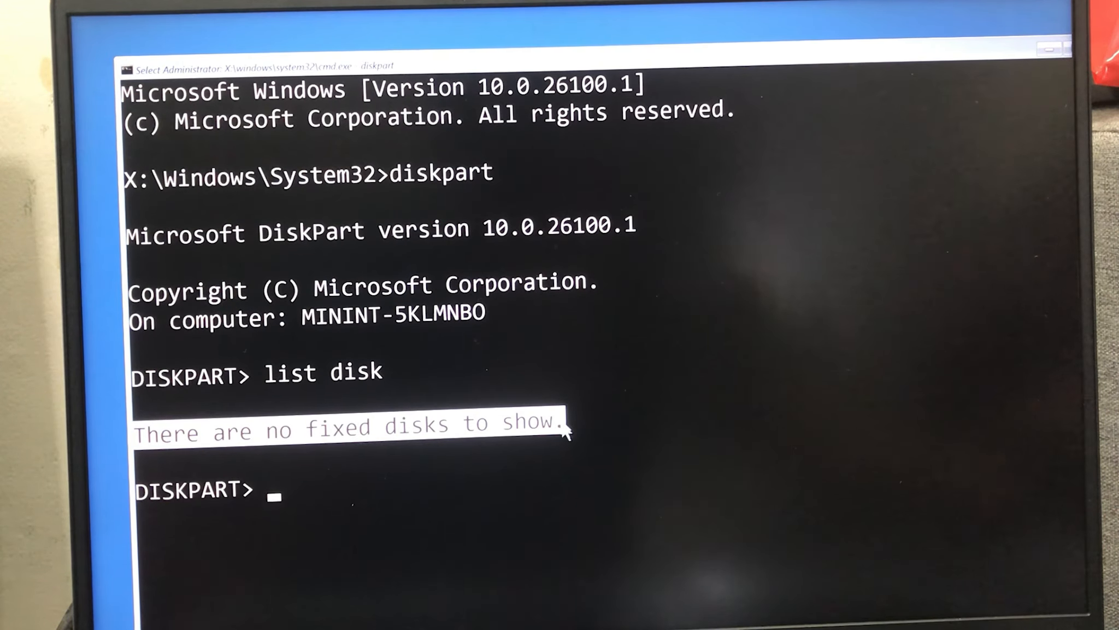
click(624, 444)
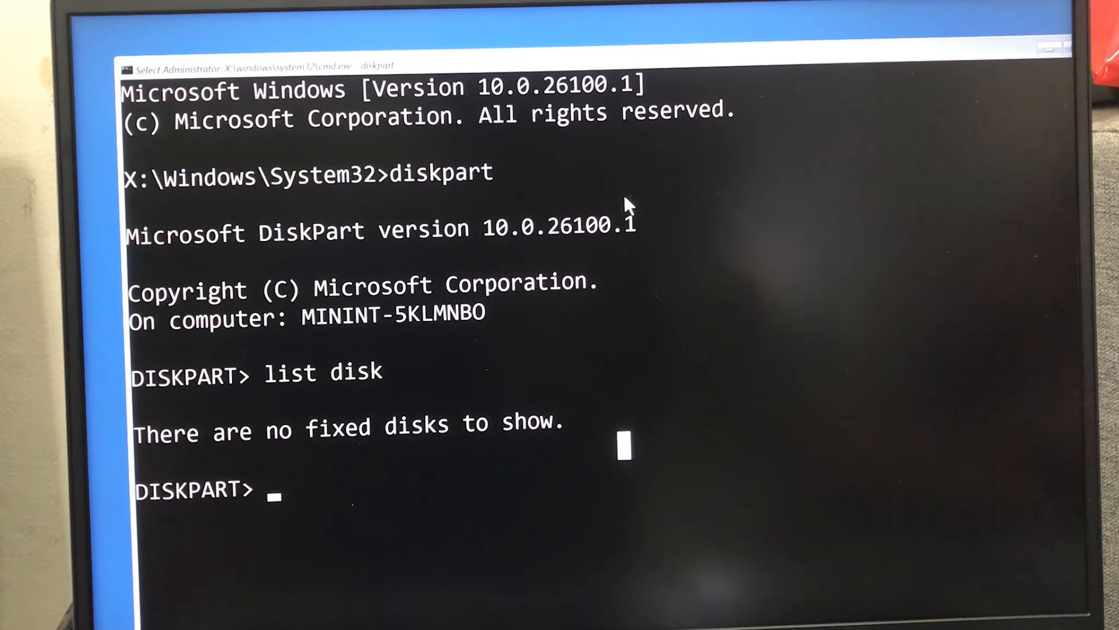
click(672, 390)
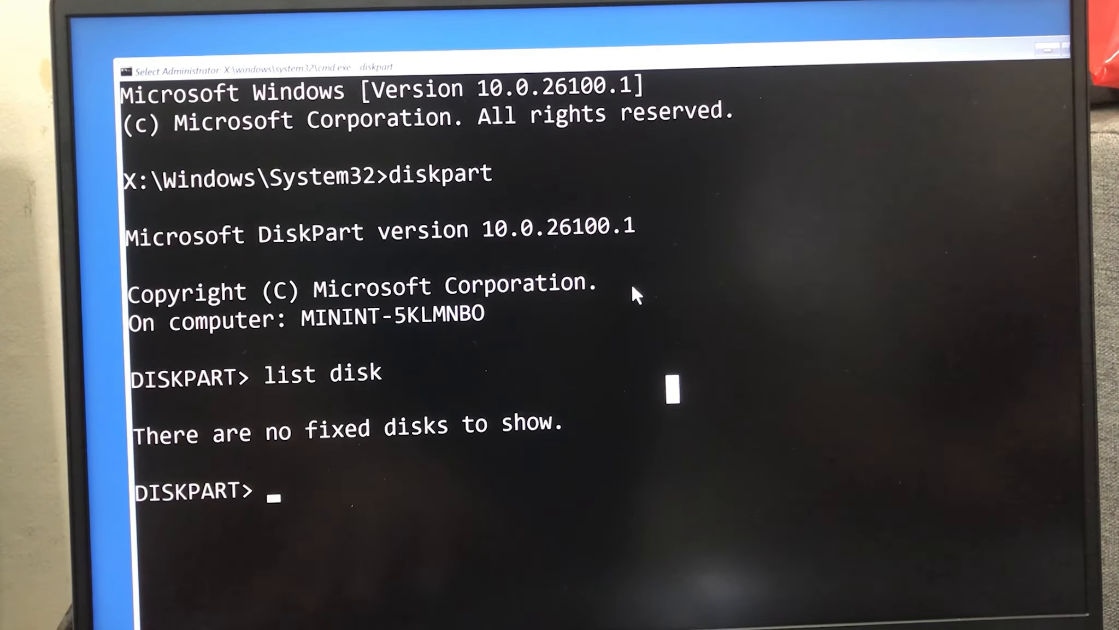
Close the Command Prompt and leave the recovery environment
scroll(633, 293, down, 5)
click(997, 53)
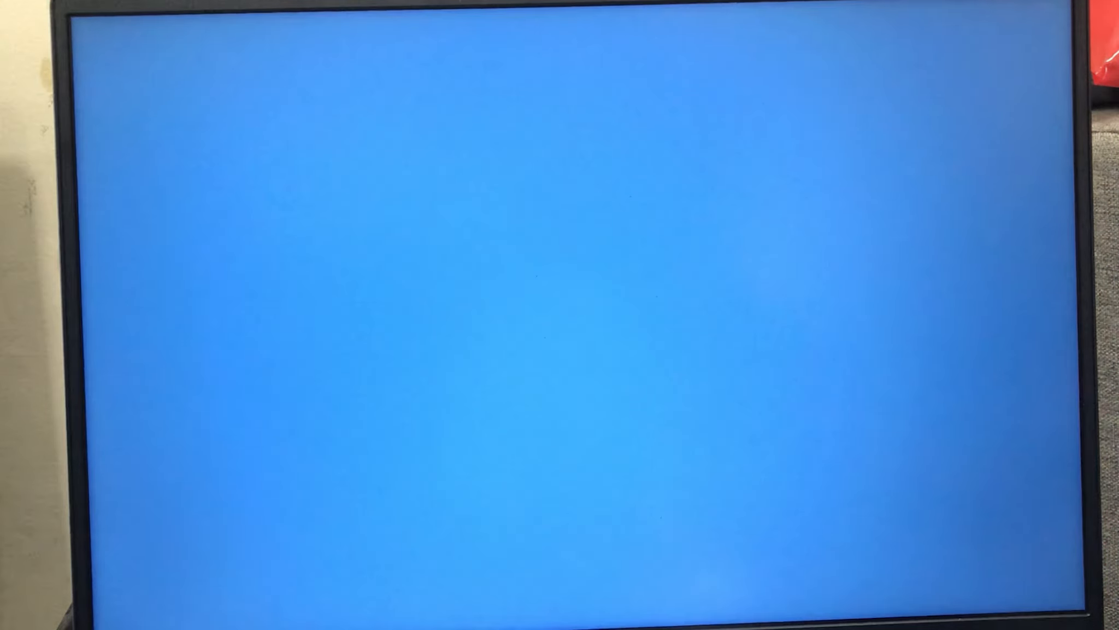
click(404, 313)
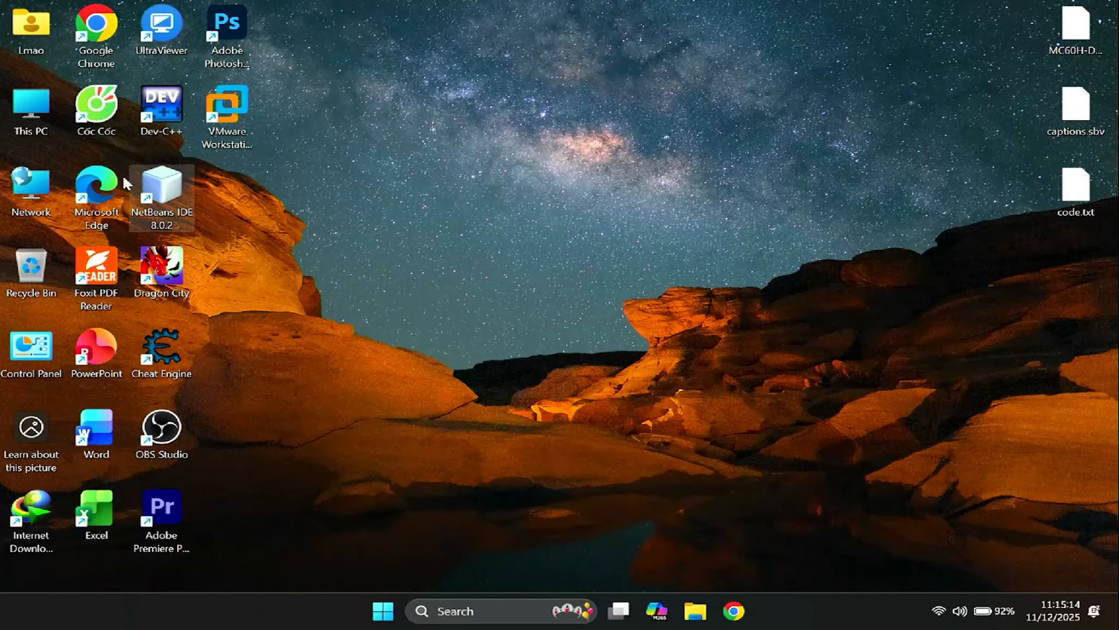
Open Win11_25H2_English_x64.iso from the ISO folder on DATA (D:) as an archive in 7-Zip
double_click(20, 118)
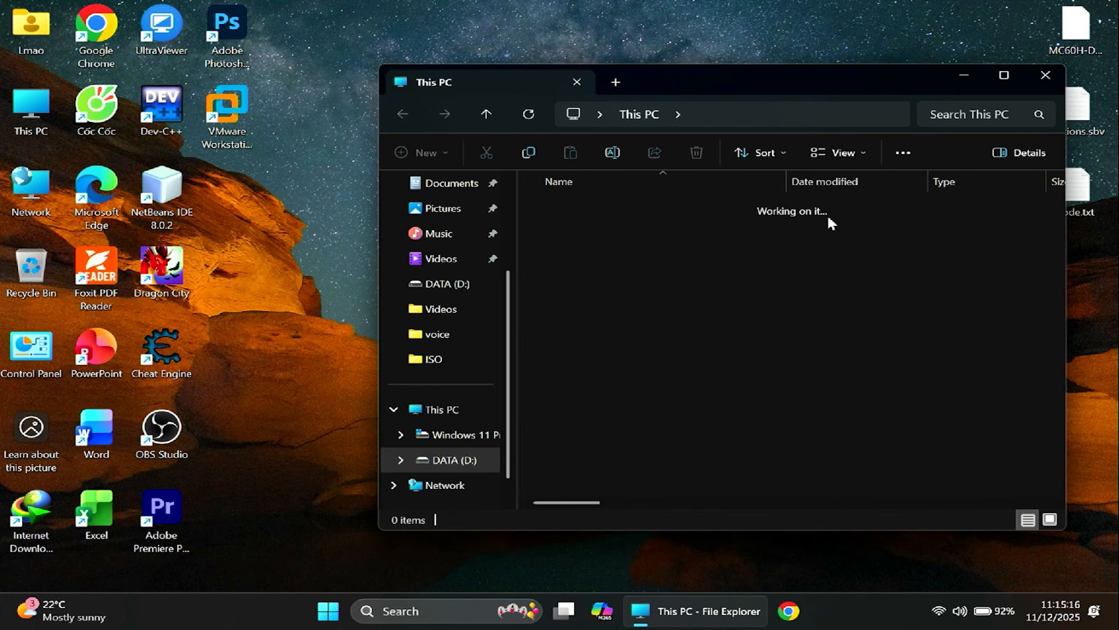
double_click(571, 300)
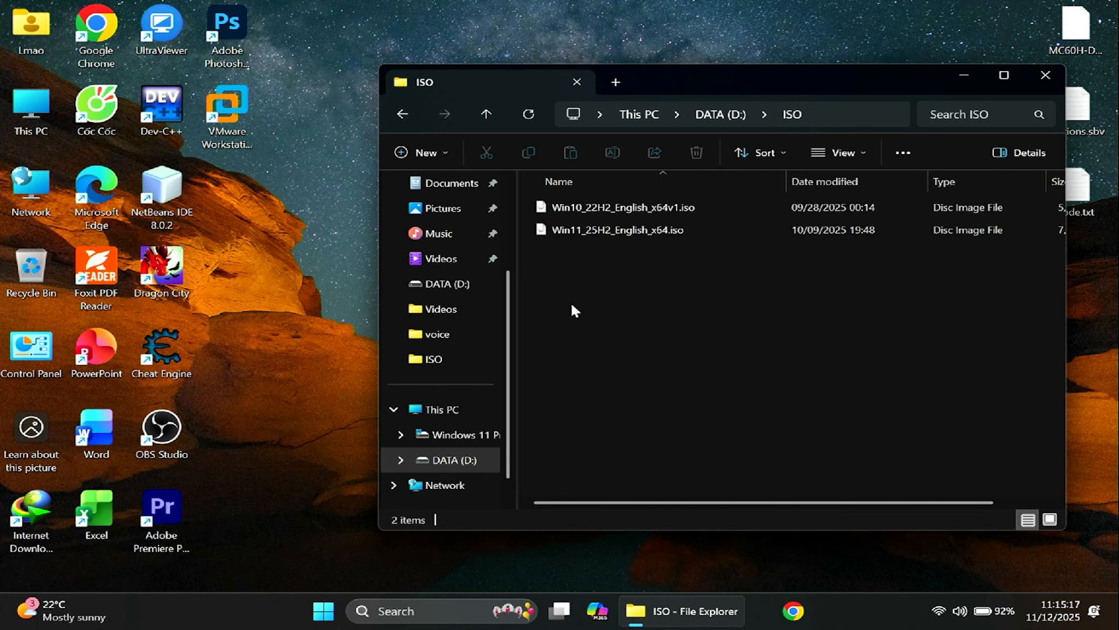
click(568, 238)
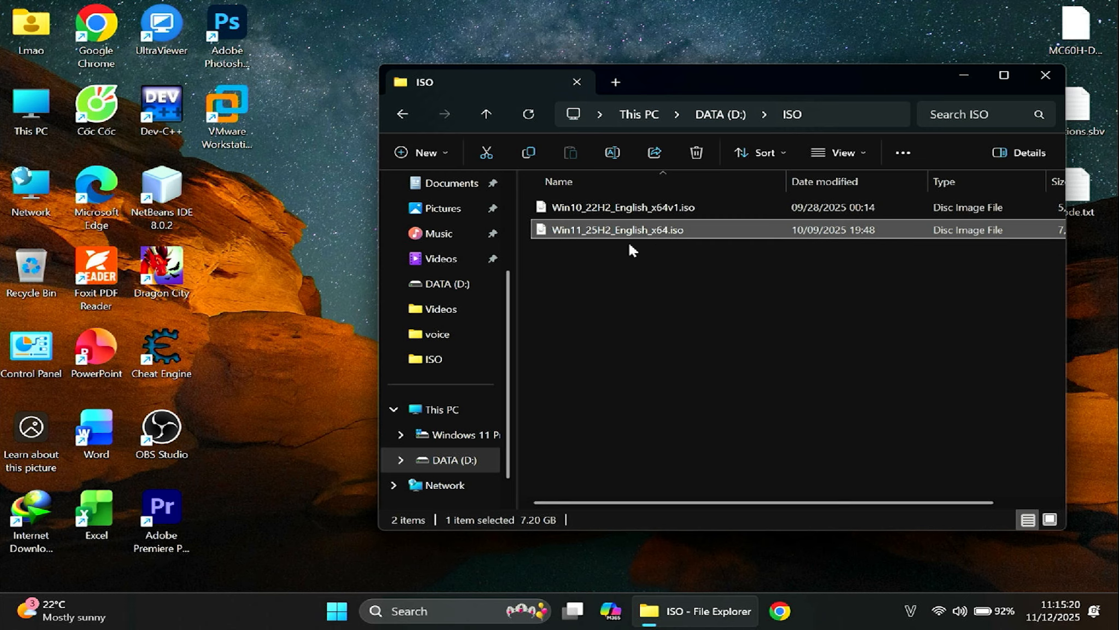
right_click(655, 233)
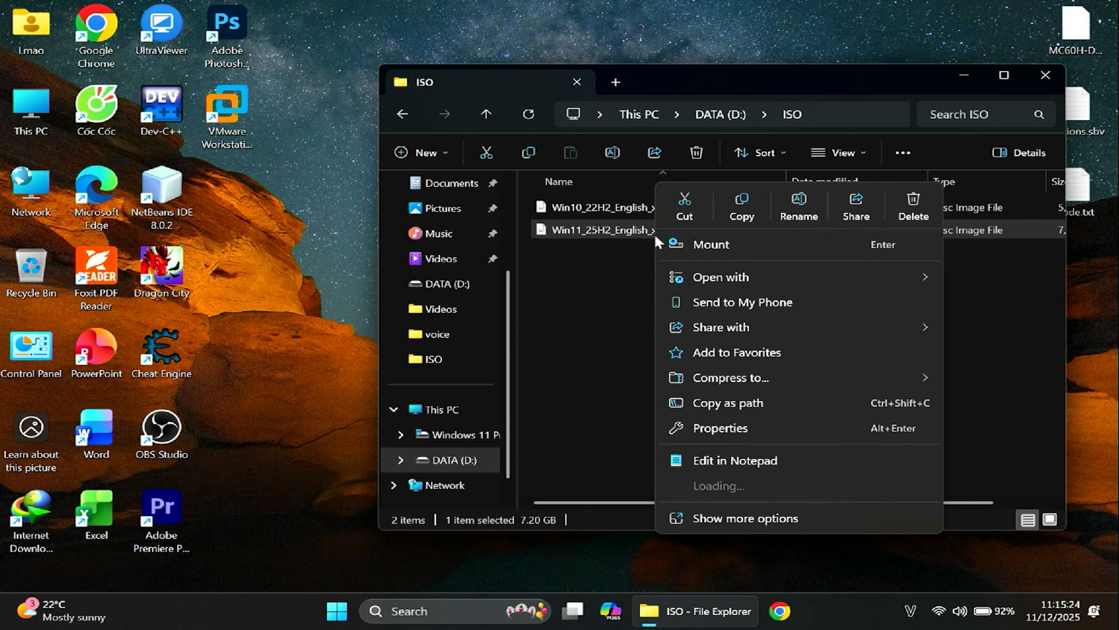
click(757, 517)
mouse_move(727, 338)
click(521, 352)
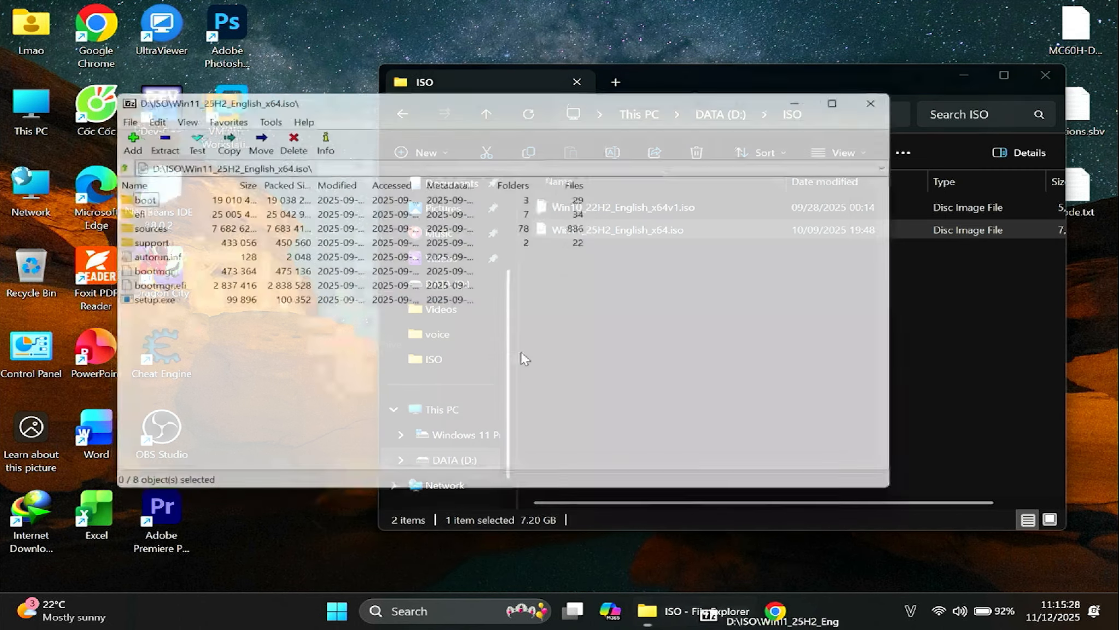
Open install.wim inside the sources folder of the Windows 11 ISO
drag(413, 103, 580, 133)
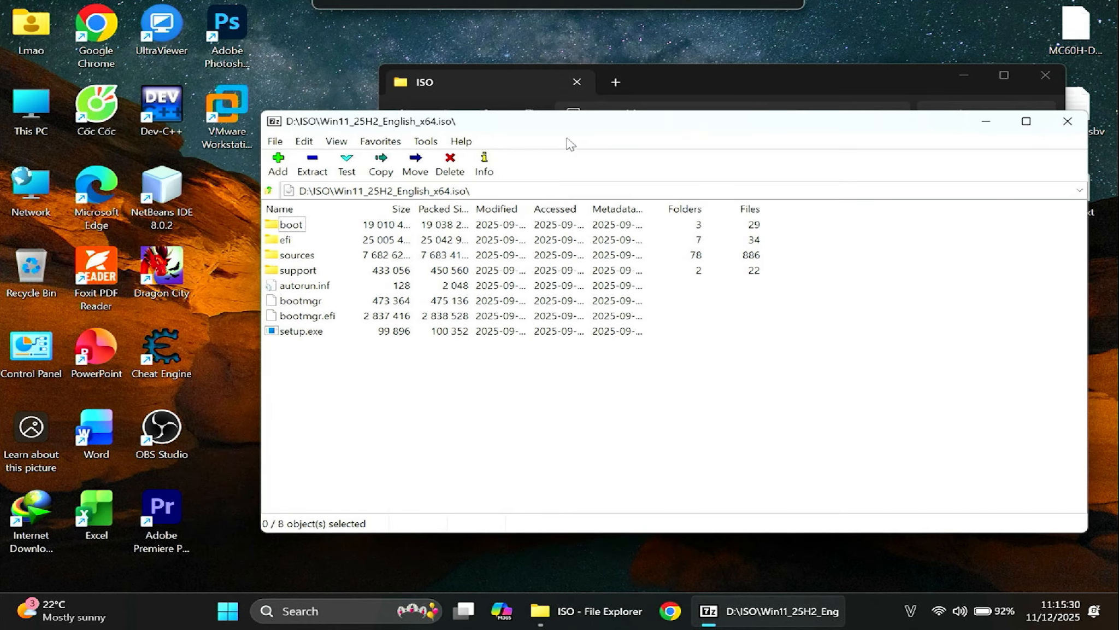
double_click(302, 255)
scroll(480, 322, down, 7)
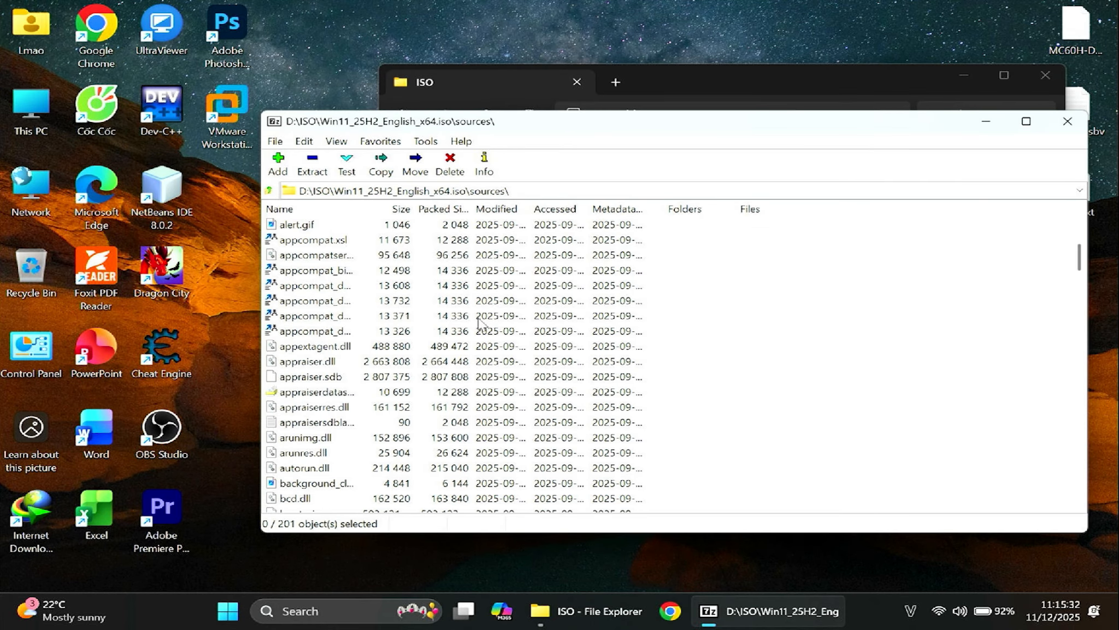
key(i)
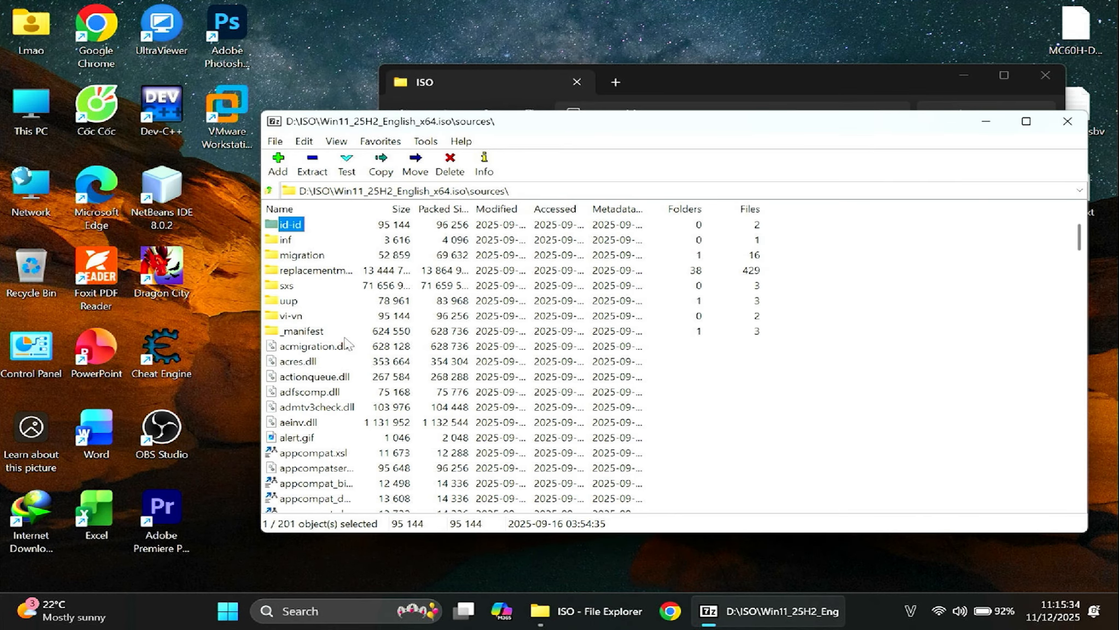
key(i)
double_click(322, 335)
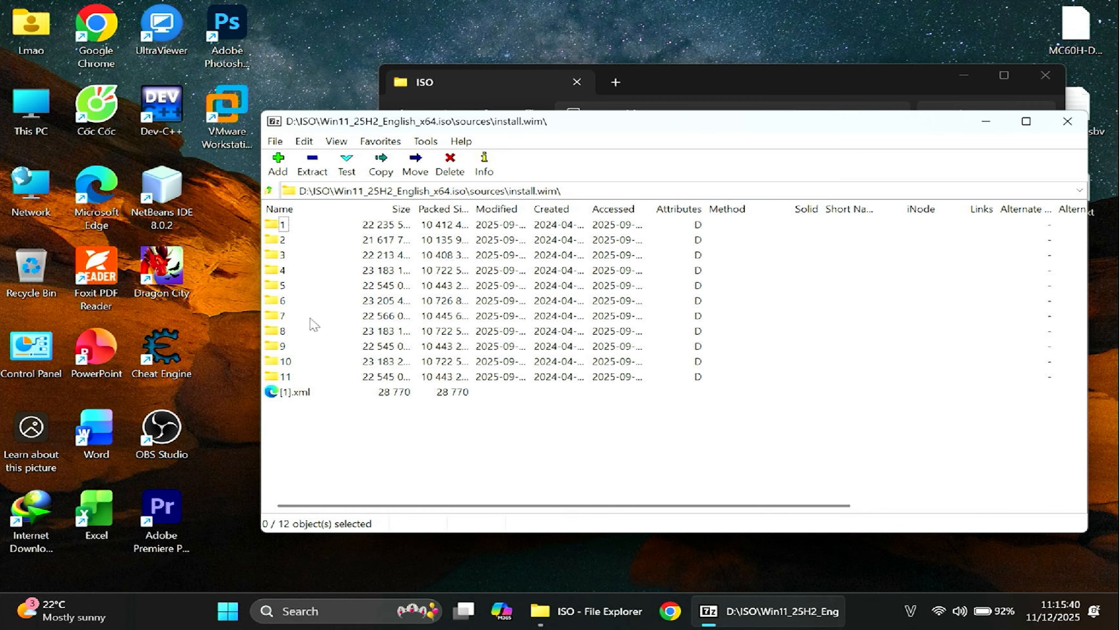
Go to the Windows\System32\Recovery folder of image 6 in install.wim
double_click(282, 301)
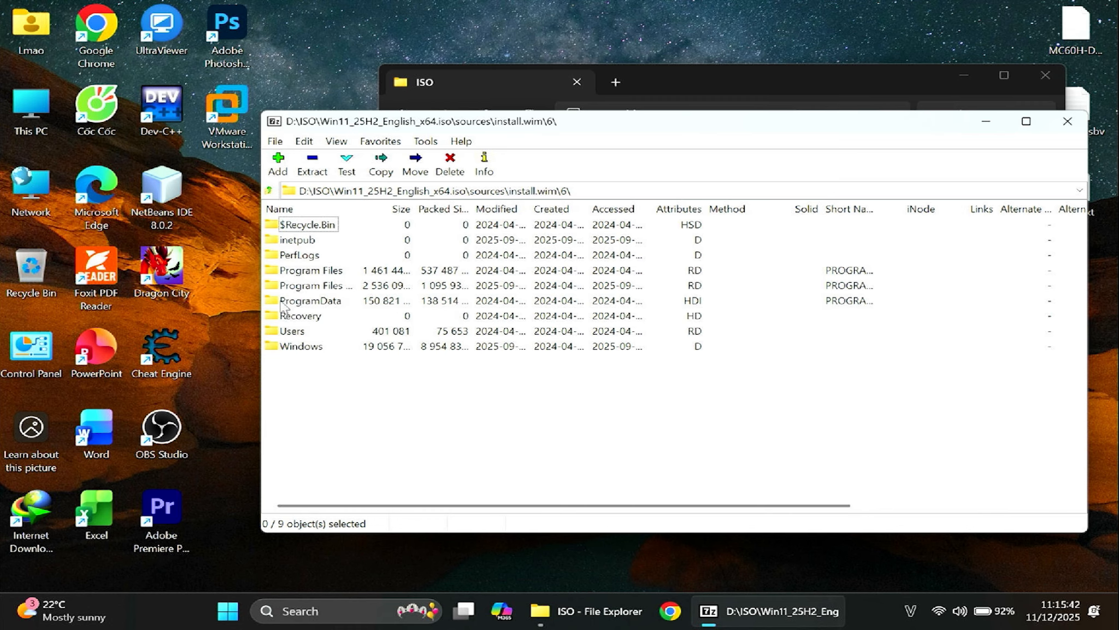
double_click(302, 346)
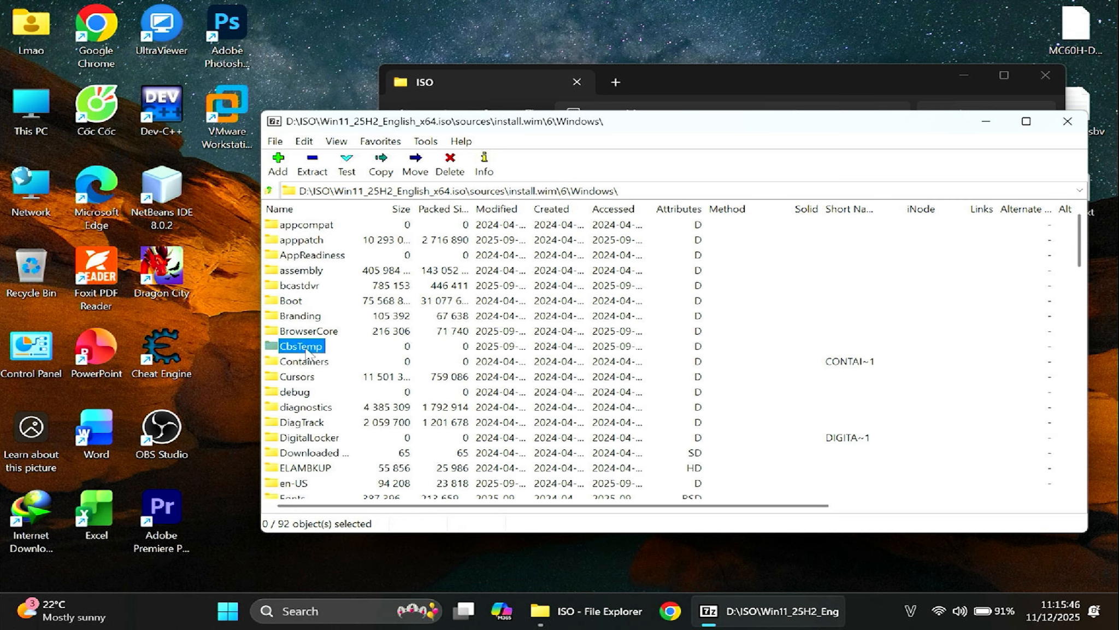
scroll(365, 330, down, 20)
scroll(365, 331, down, 2)
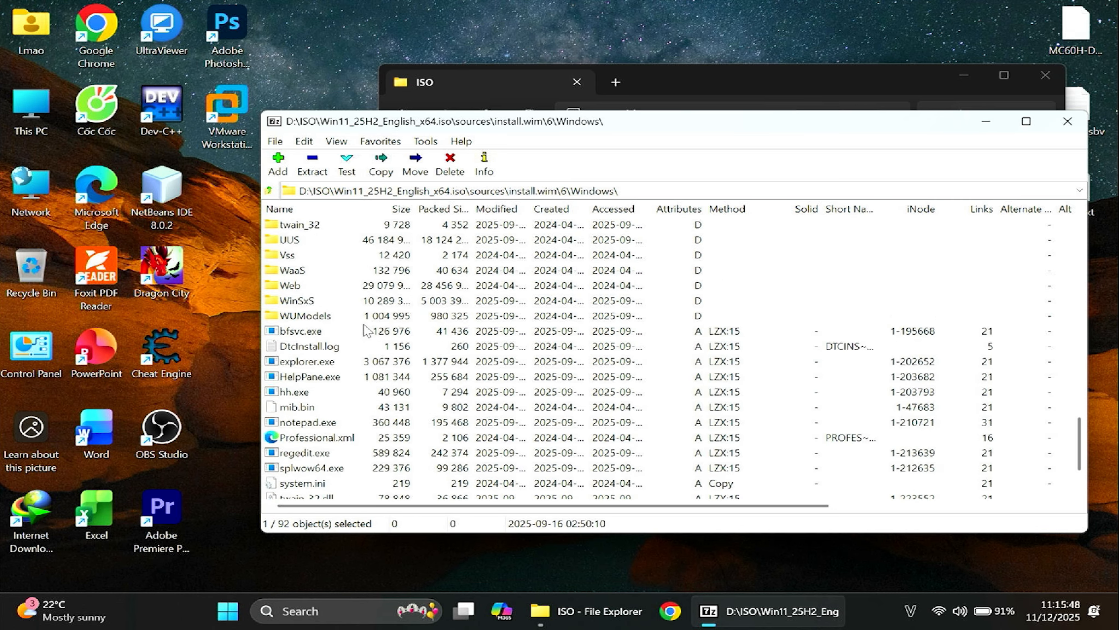
scroll(352, 358, up, 2)
scroll(337, 348, up, 2)
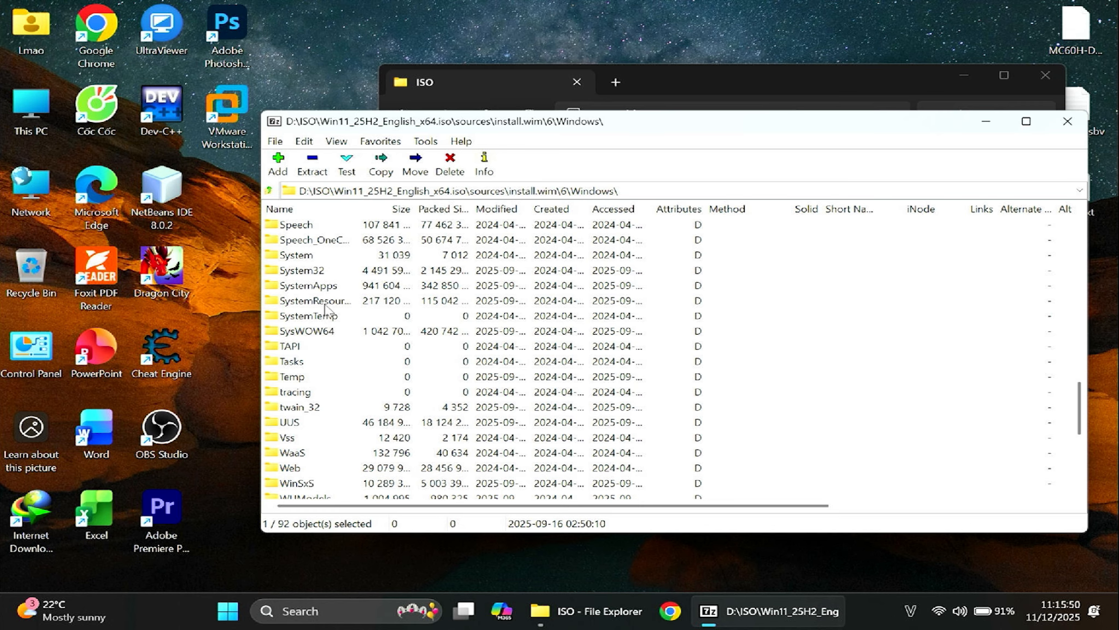
double_click(316, 272)
key(r)
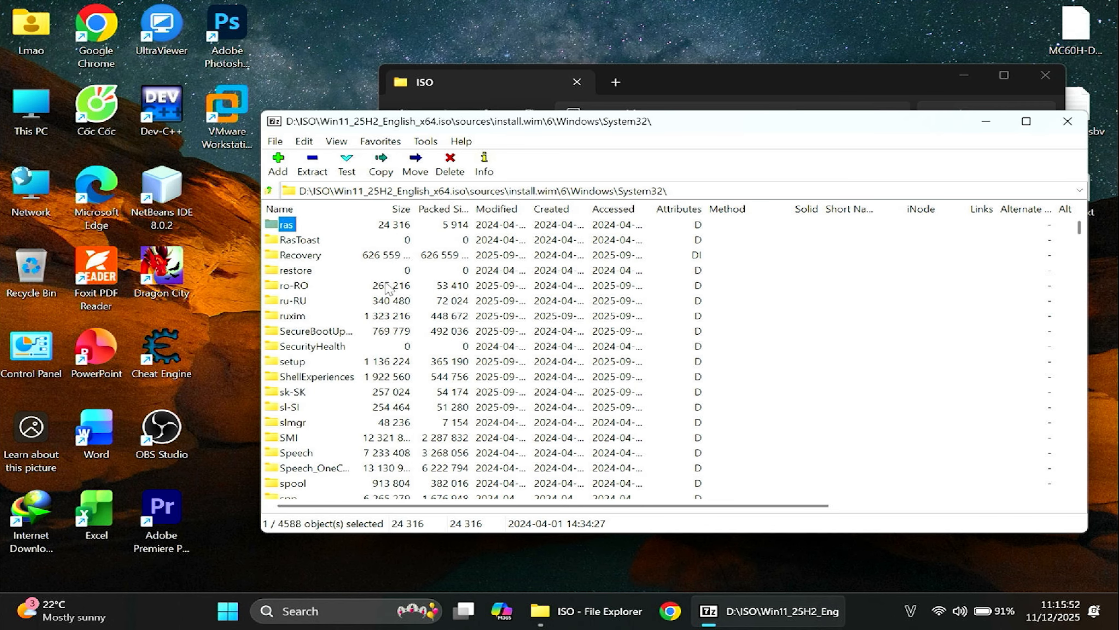
click(317, 259)
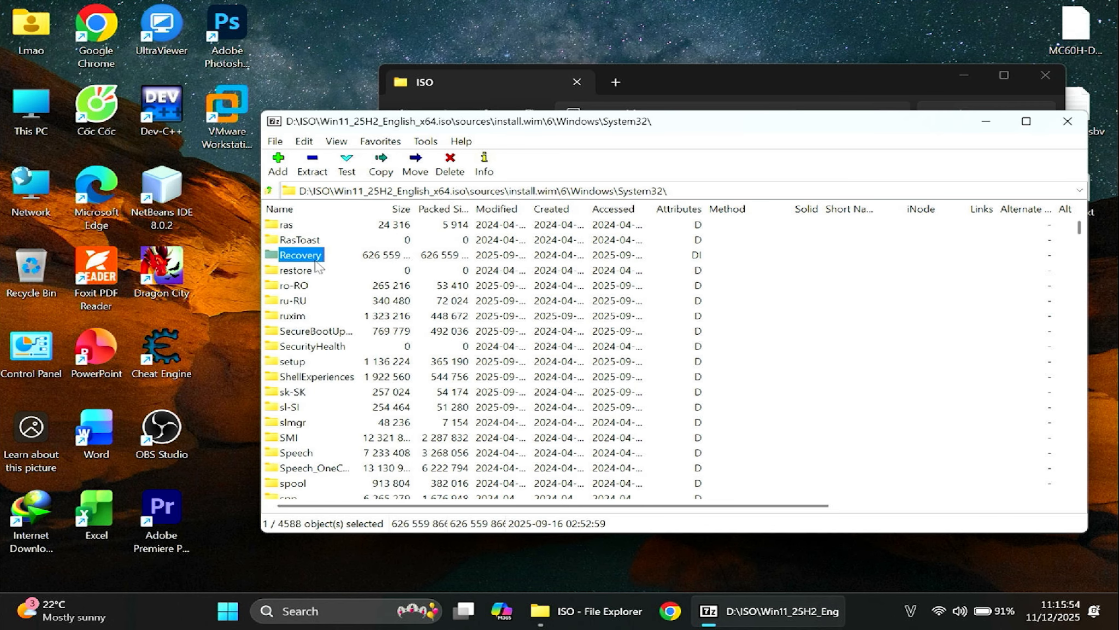
double_click(315, 262)
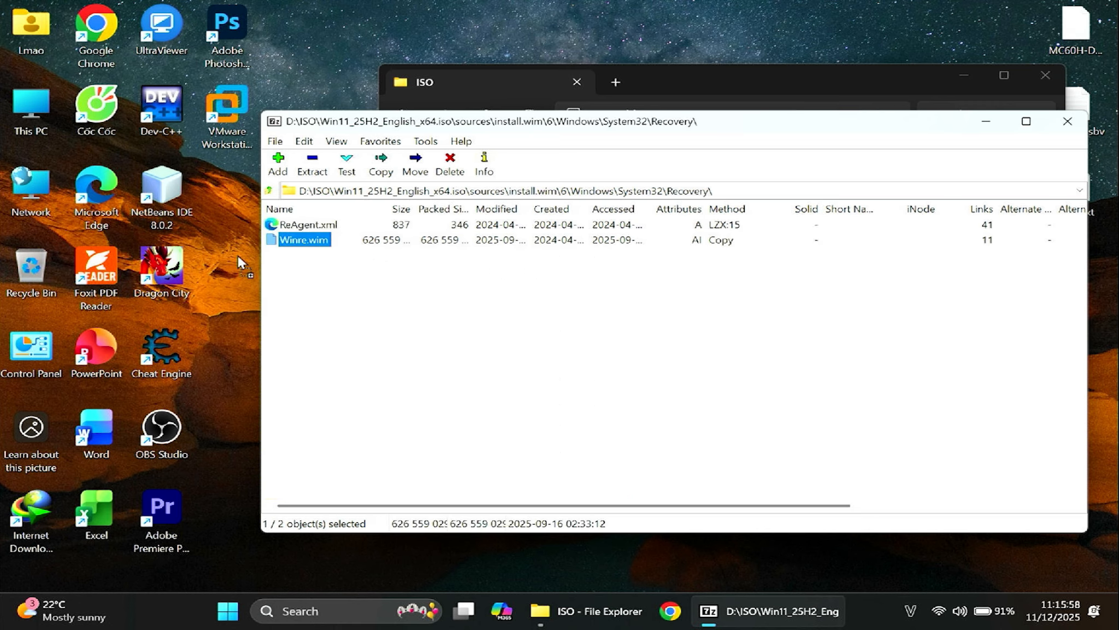
Extract Winre.wim to the desktop and close the archive and the ISO folder windows
drag(238, 255, 237, 254)
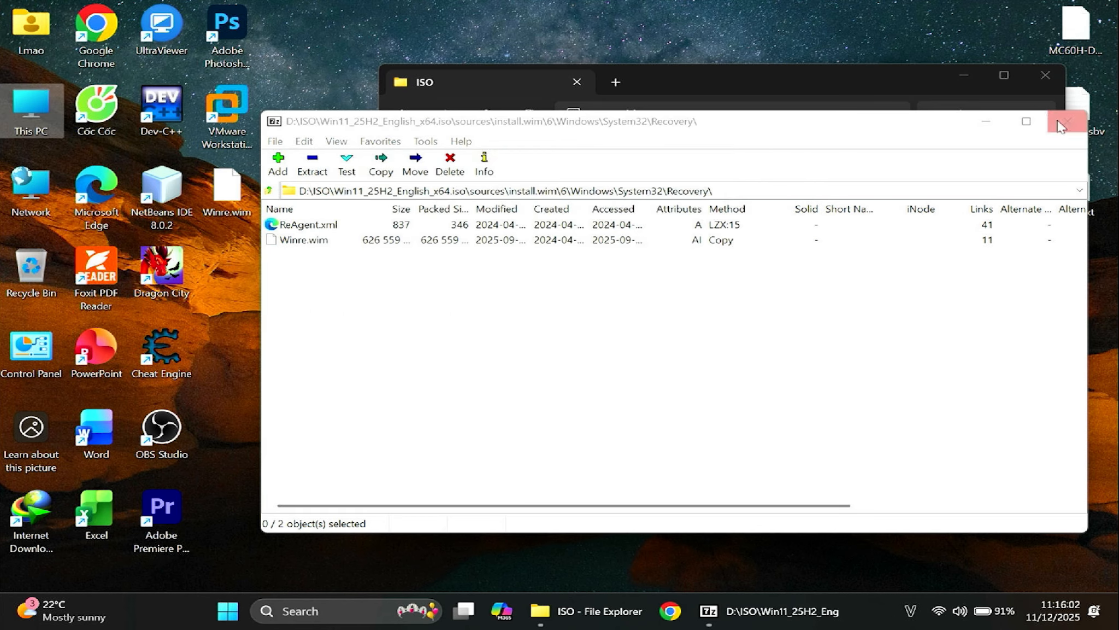
click(1060, 127)
click(1045, 80)
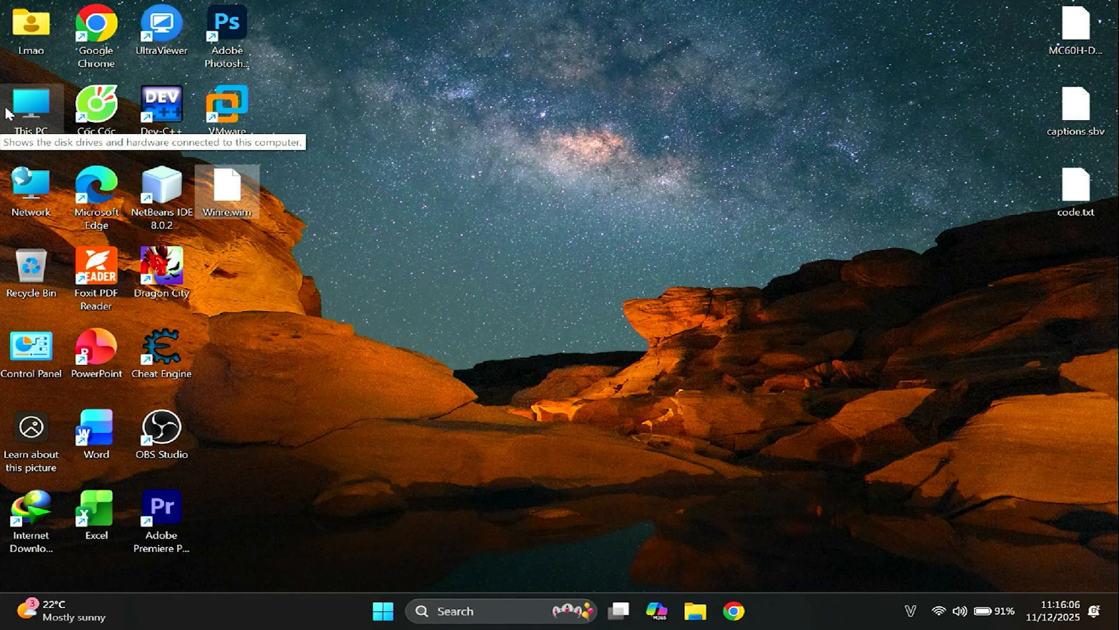
Launch the x64 version of Dism++ from the Dism++10.1.1002.1B folder on DATA (D:)
double_click(31, 106)
double_click(819, 224)
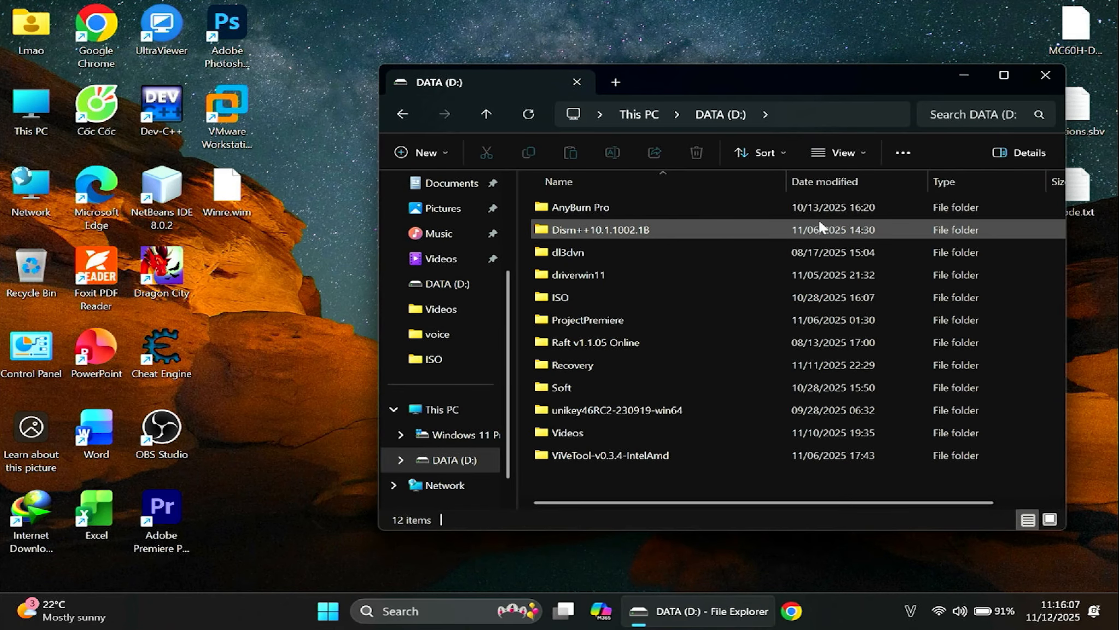
double_click(598, 224)
click(625, 256)
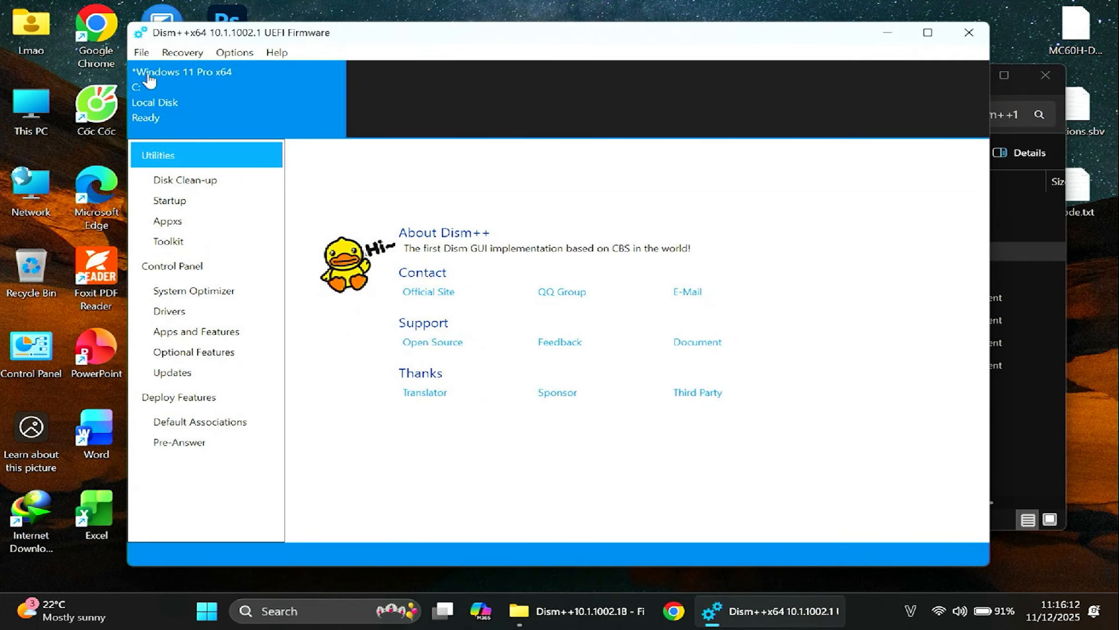
Start mounting an image in Dism++ and create a folder named mount on the desktop, below Winre.wim
click(141, 52)
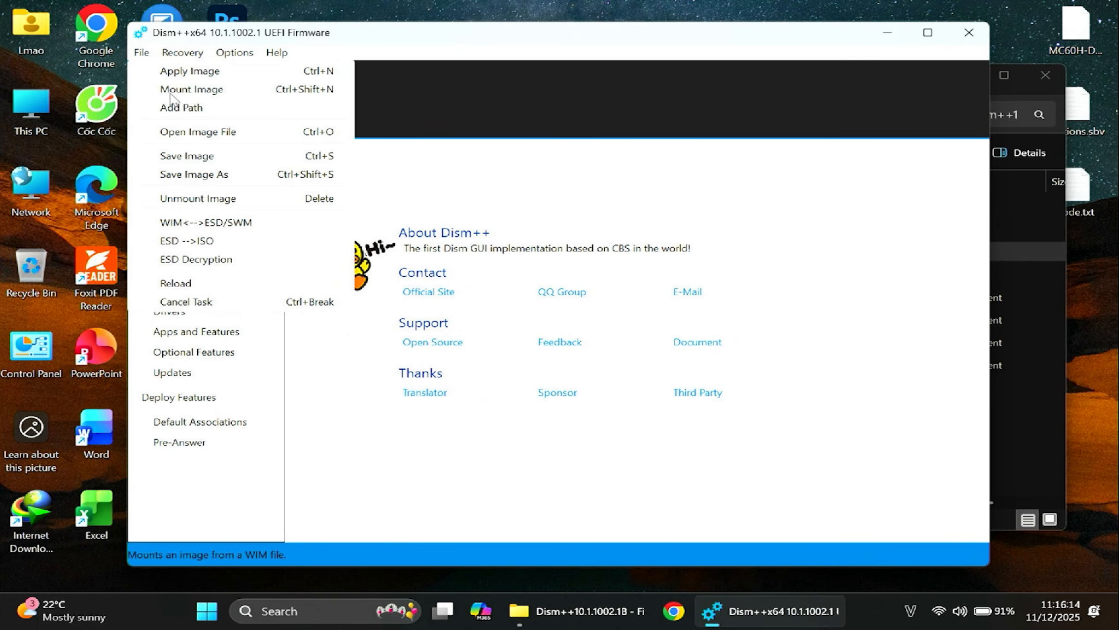
click(247, 89)
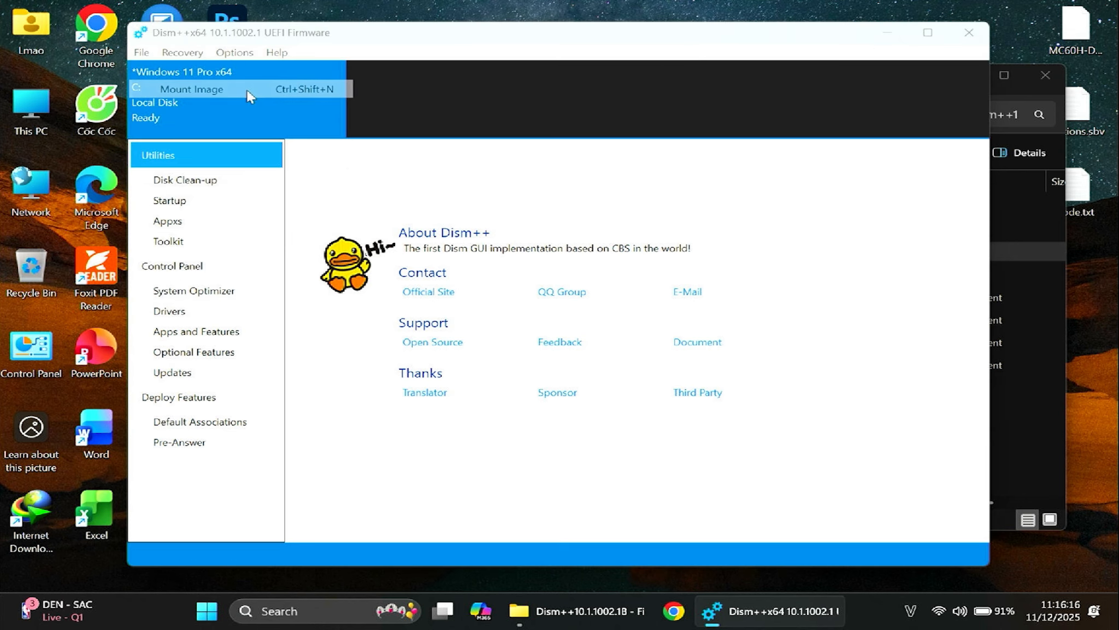
key(super+d)
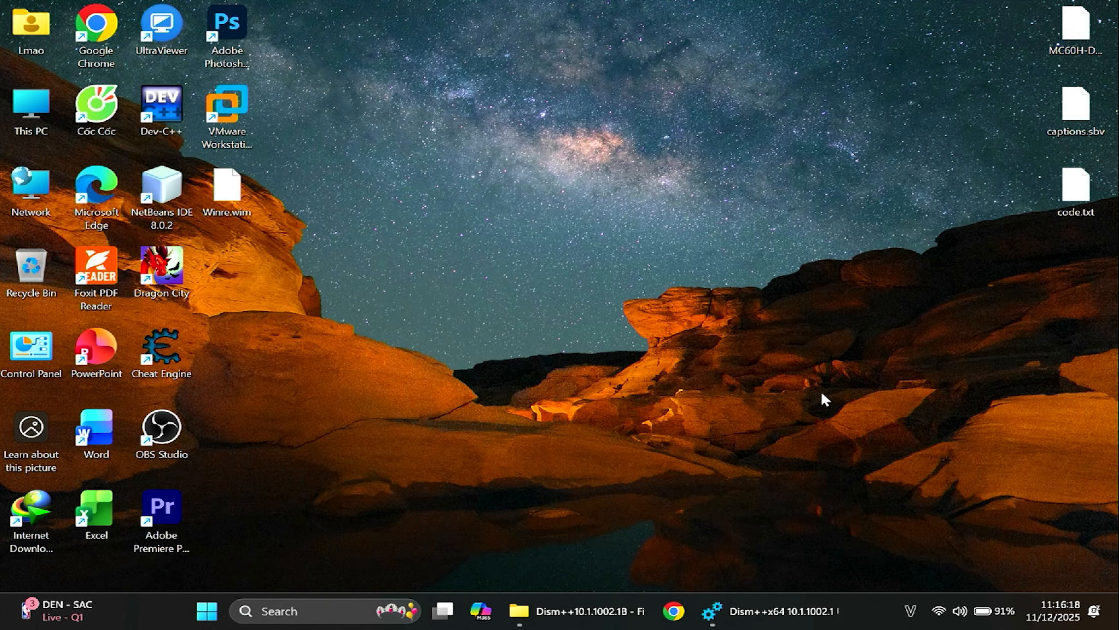
key(Return)
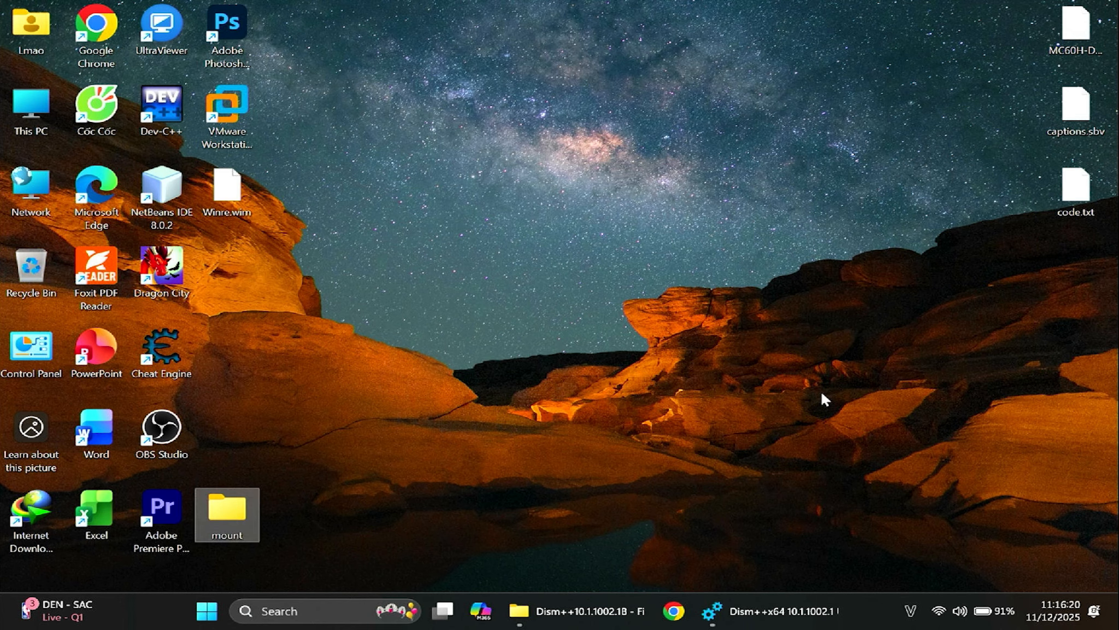
drag(225, 308, 225, 310)
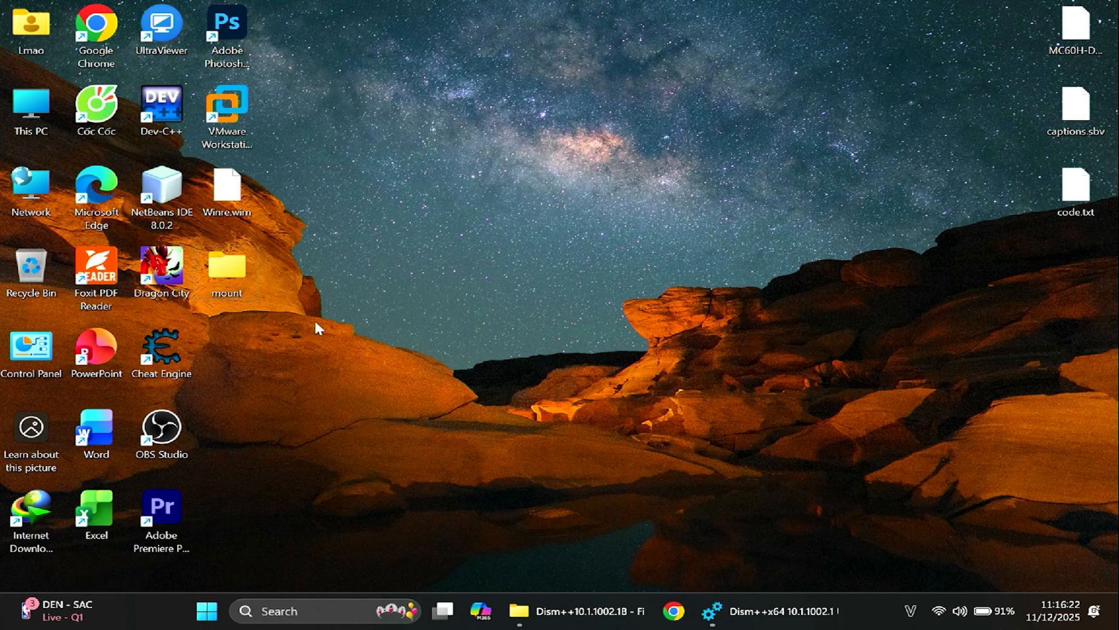
Back in Dism++, choose Winre.wim from the desktop as the image file to mount
click(770, 611)
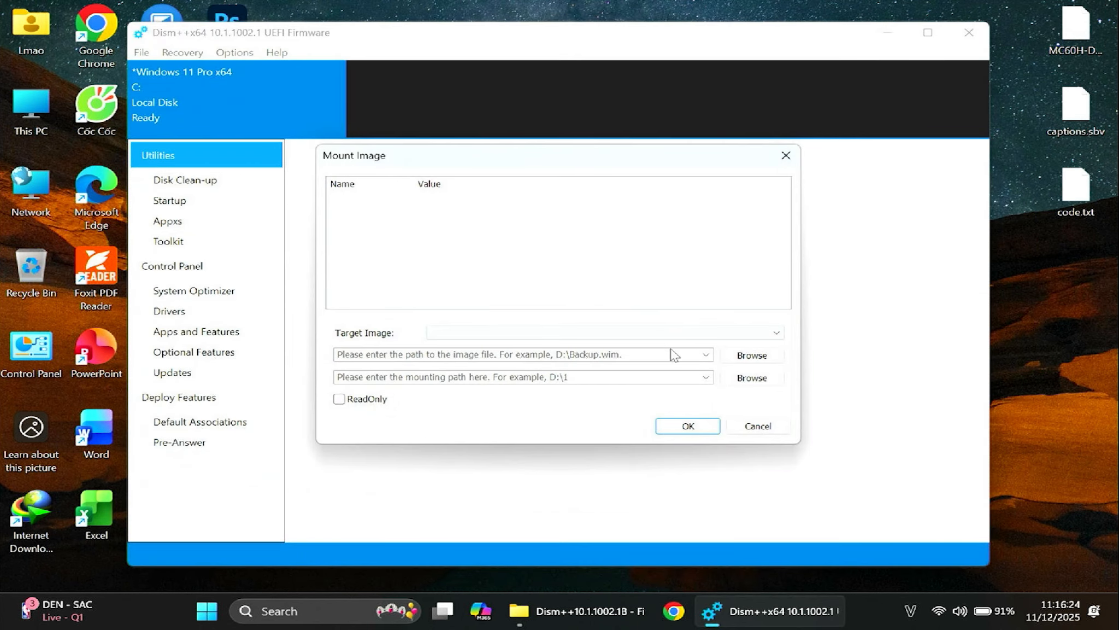
click(752, 355)
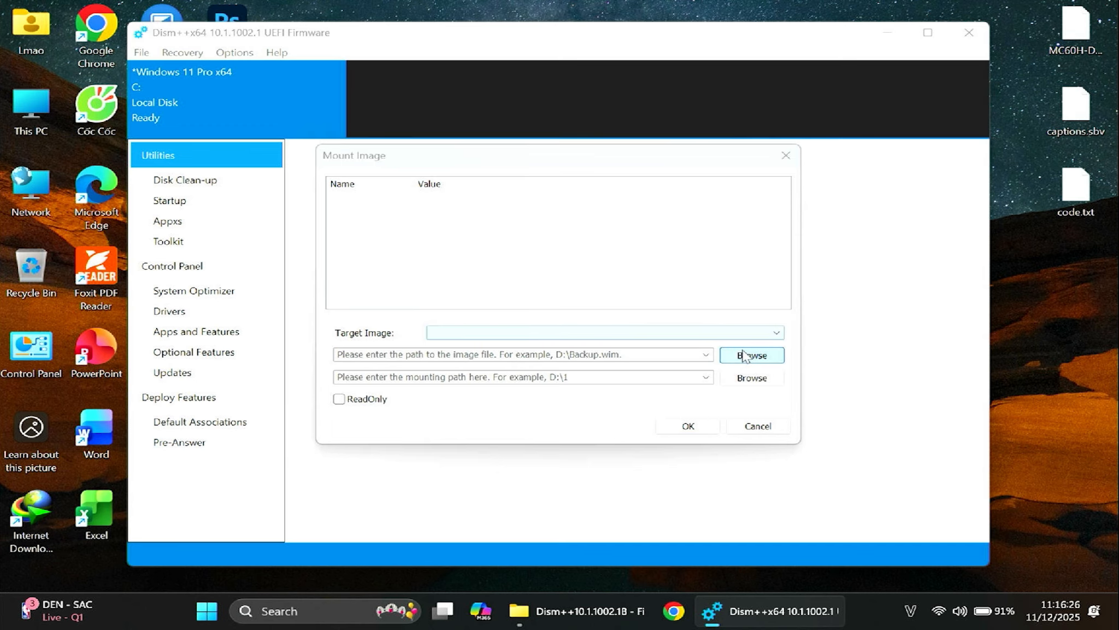
scroll(435, 370, down, 3)
click(418, 376)
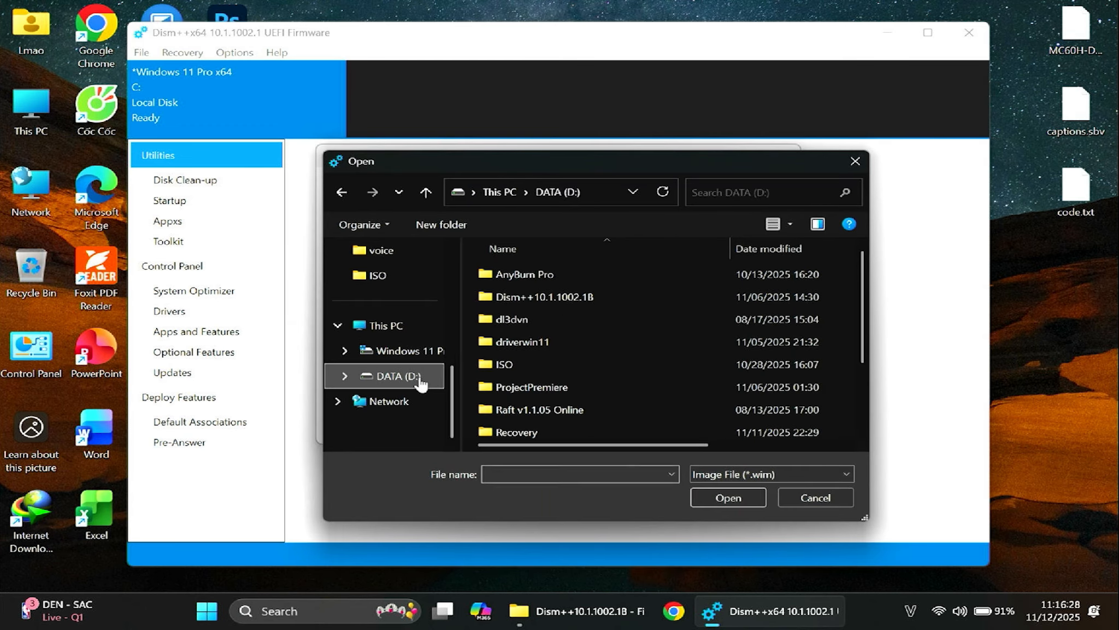
scroll(407, 339, up, 5)
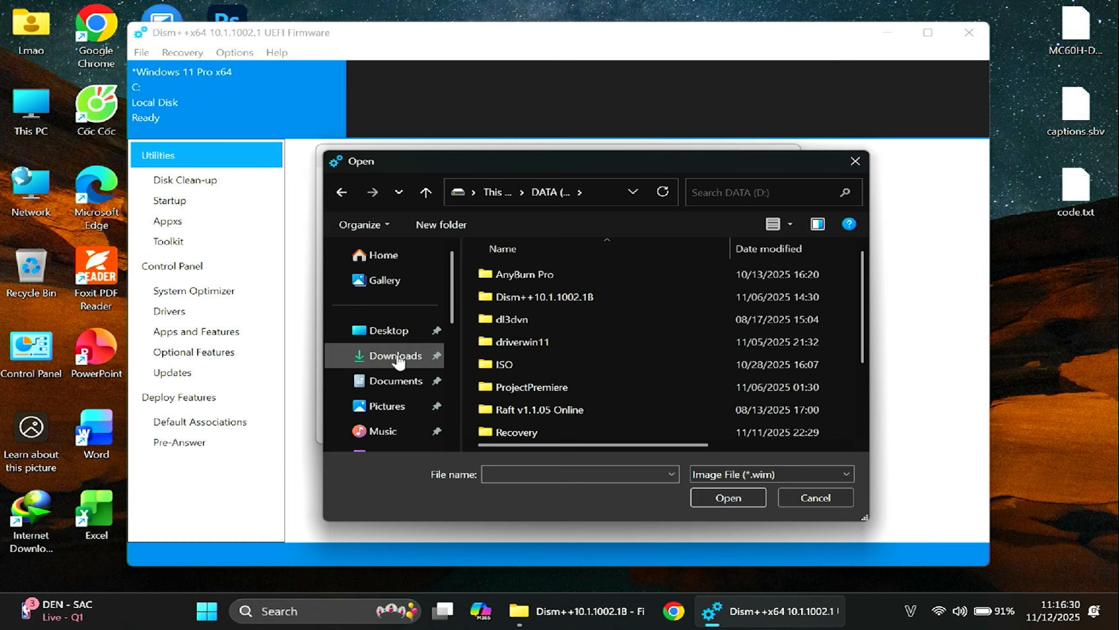
click(390, 328)
click(608, 294)
click(727, 497)
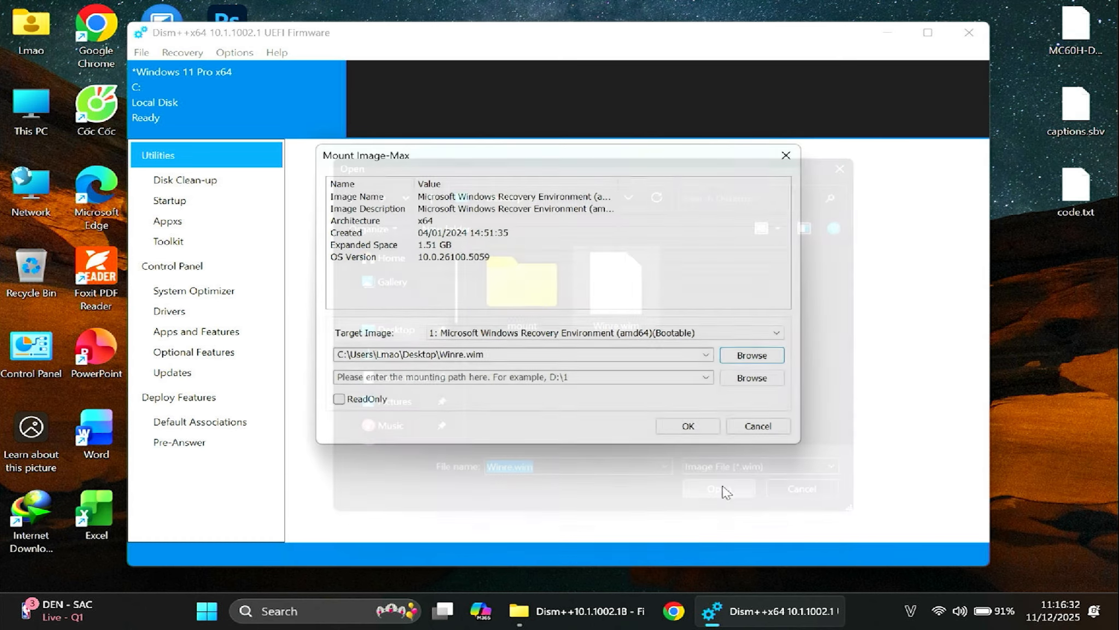
Mount the recovery image into the desktop's mount folder and show the mounted image's drivers in the maximized window
click(754, 377)
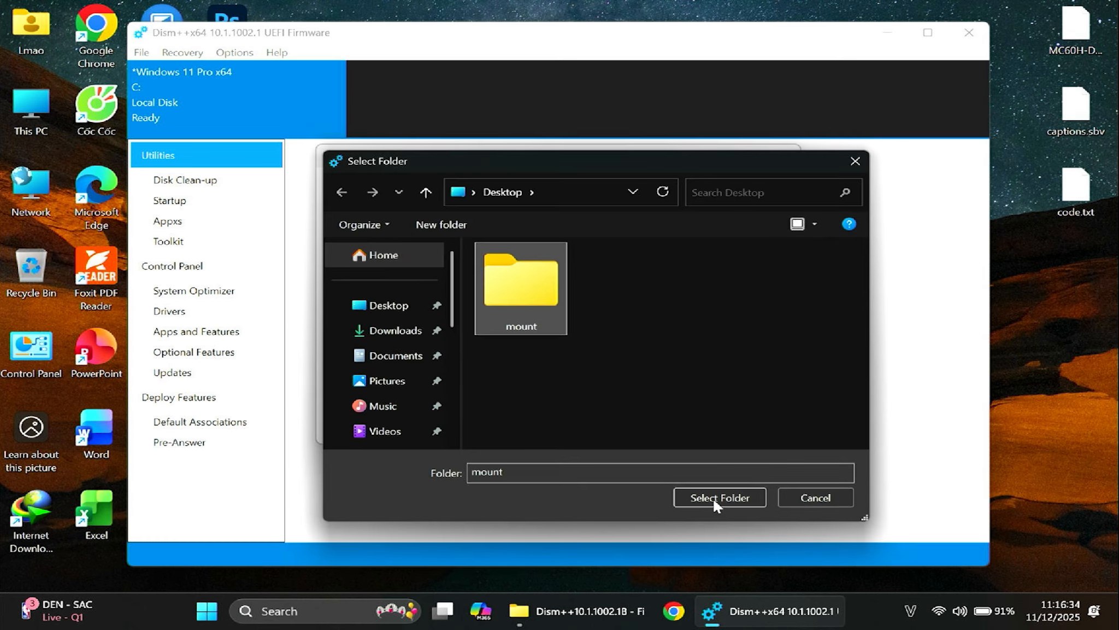
click(712, 497)
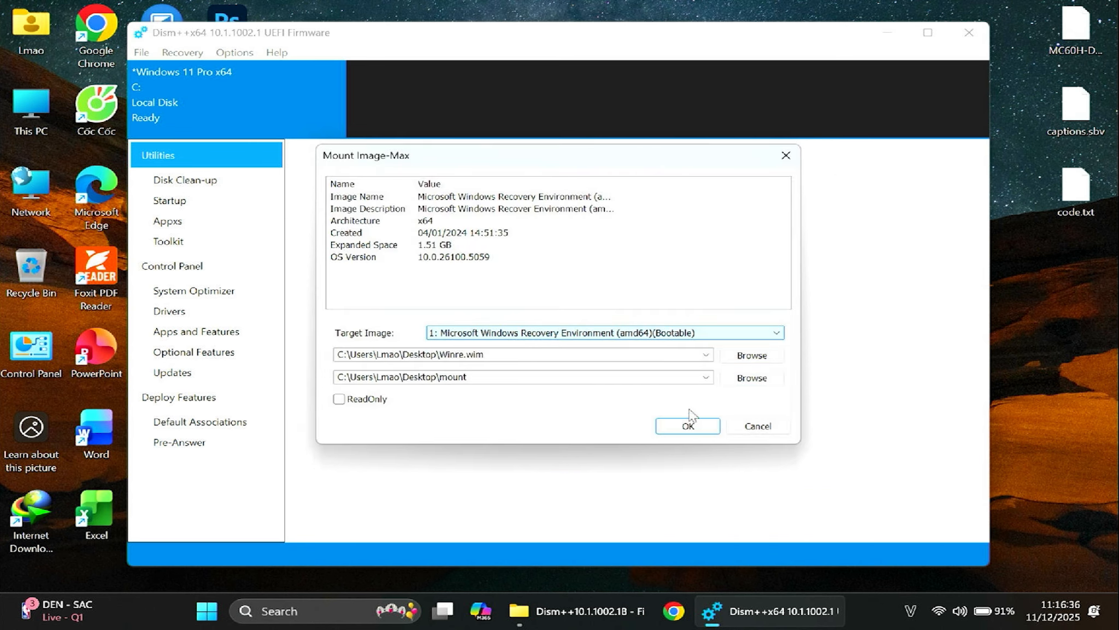
click(688, 425)
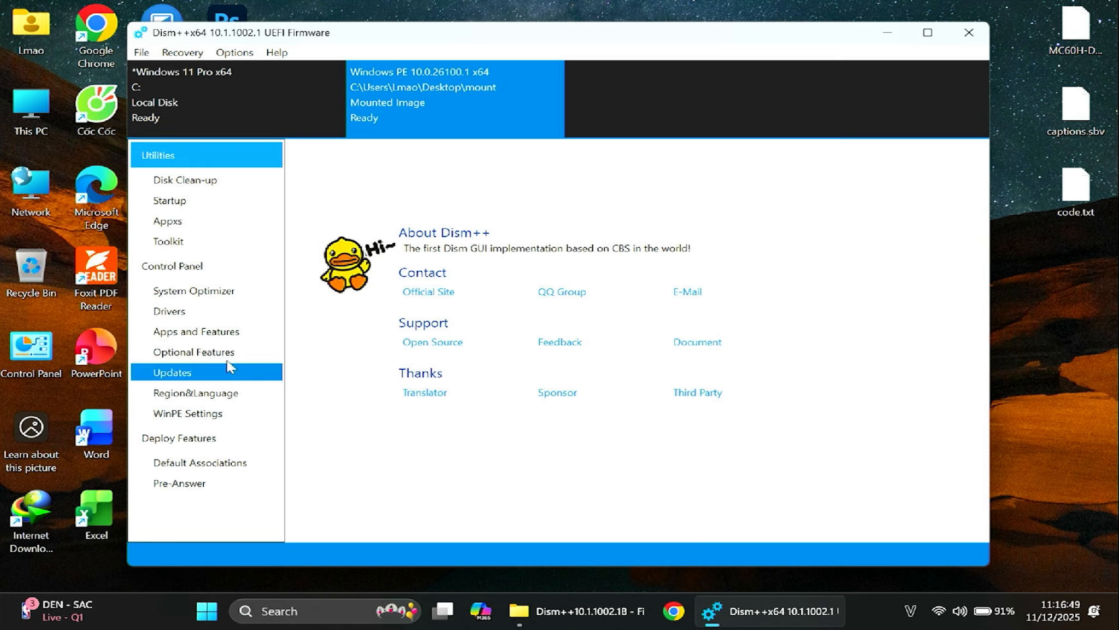
double_click(253, 37)
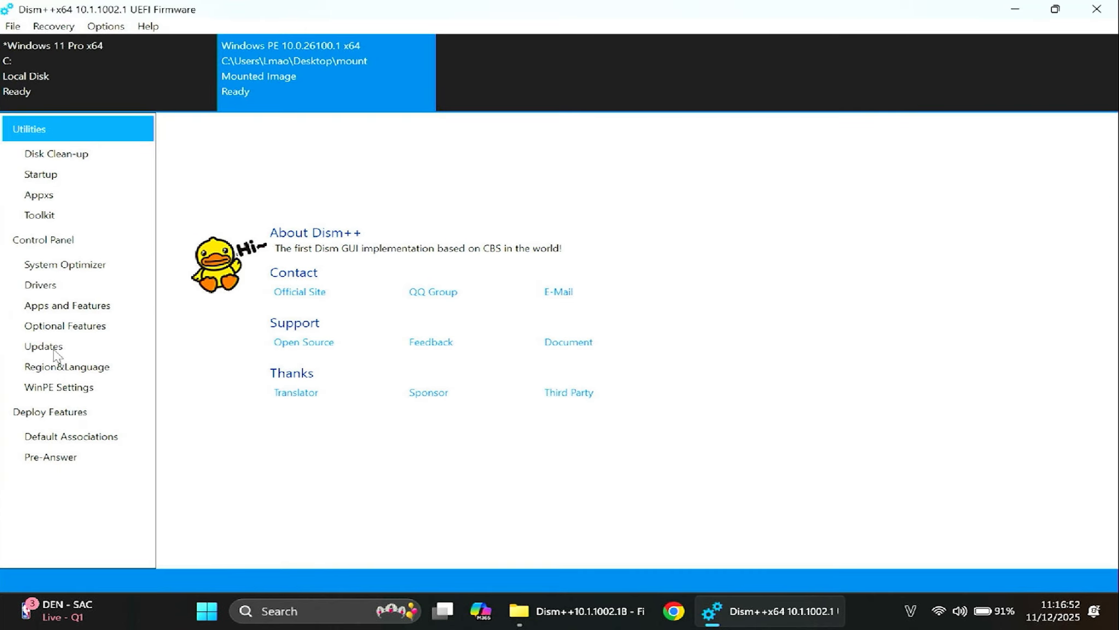
click(51, 285)
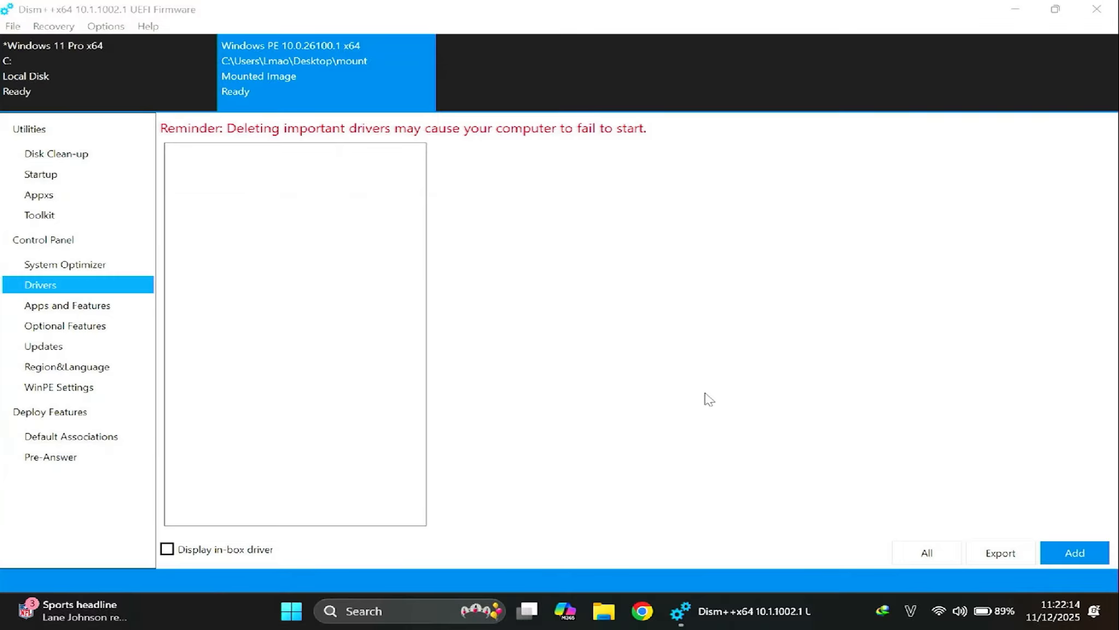
Switch to Chrome, open intel.com and change the site language to English
click(651, 619)
text(intel.com)
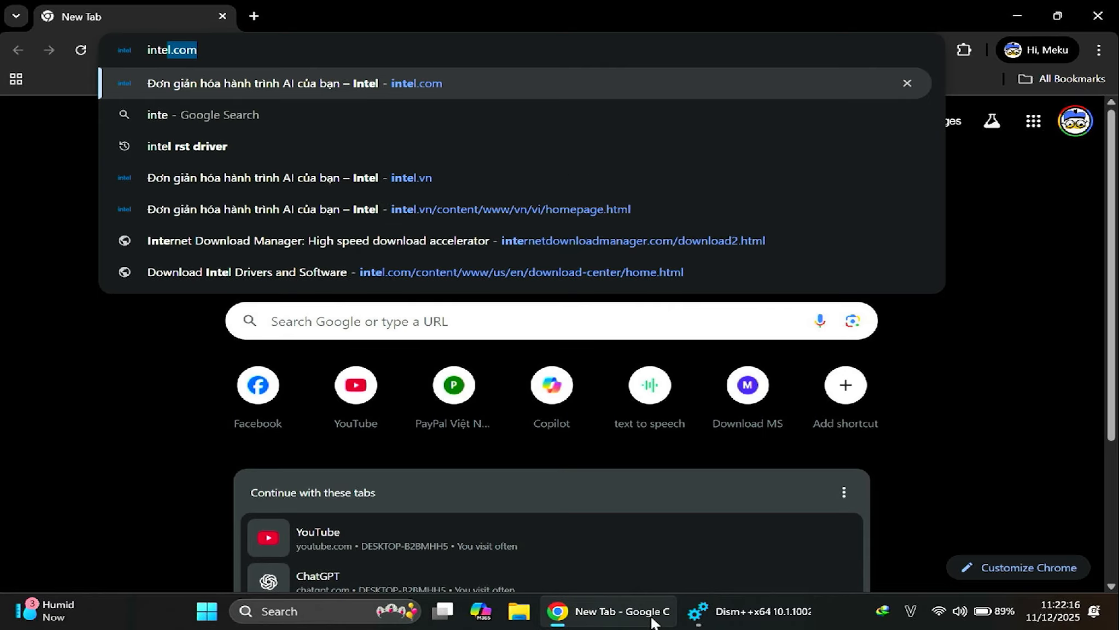
key(Return)
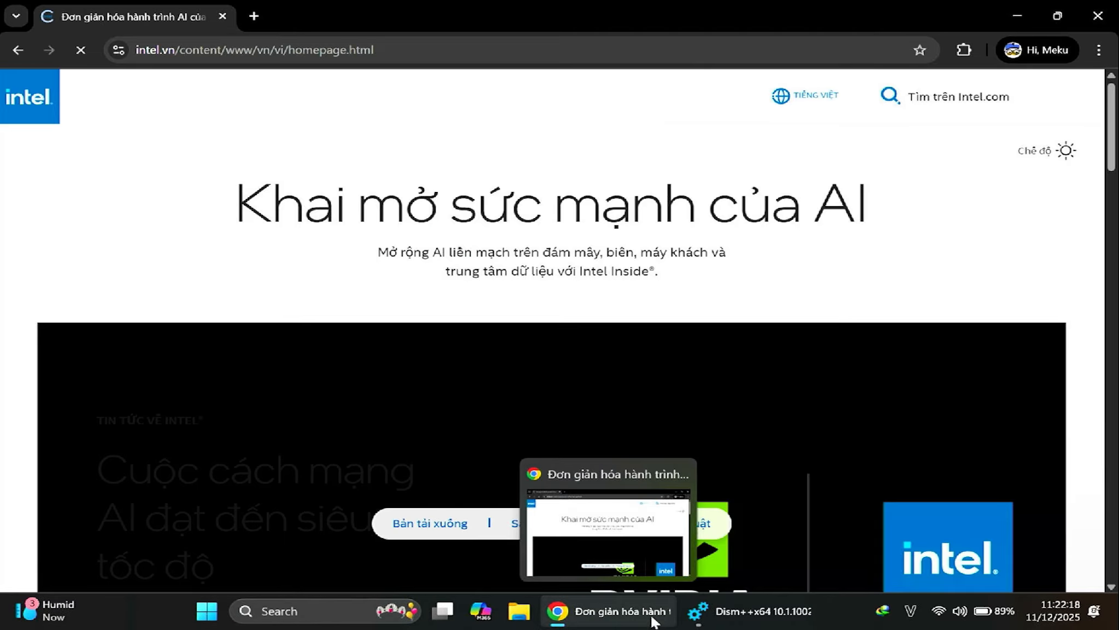
click(829, 96)
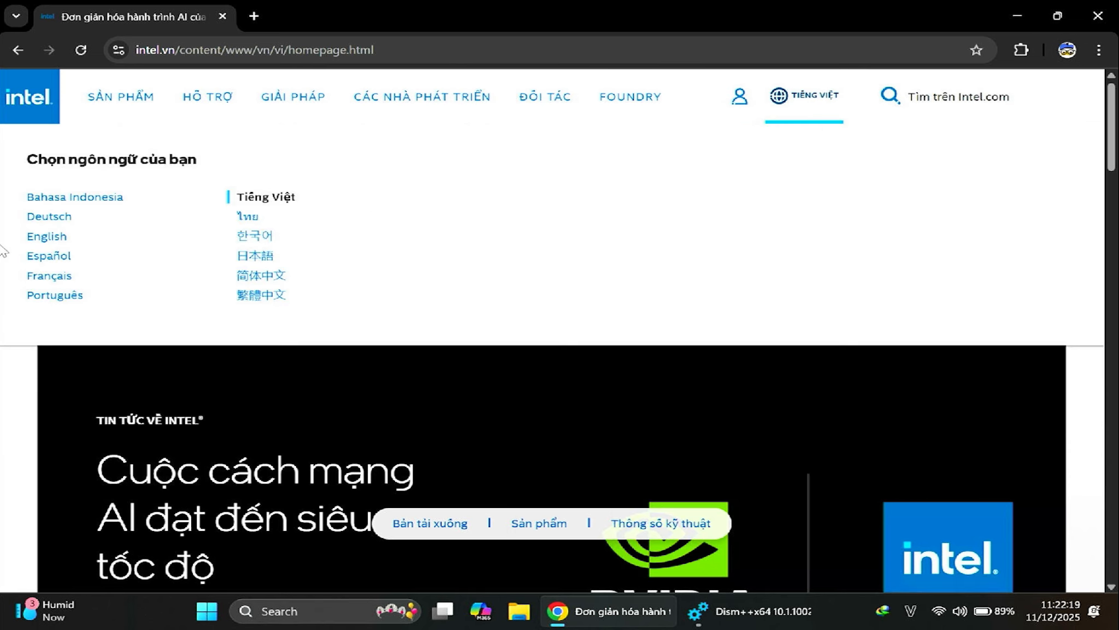
click(46, 236)
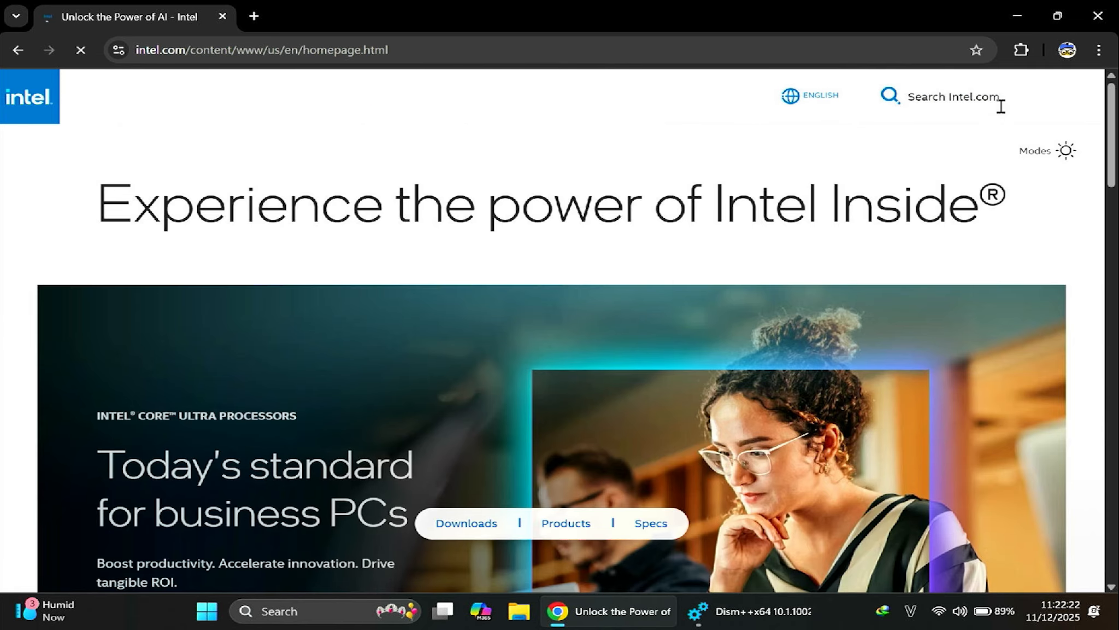
Search the Intel site for "intel rst driver" and highlight the title of the 12th to 15th Gen Platforms result
click(996, 109)
text(intel rs)
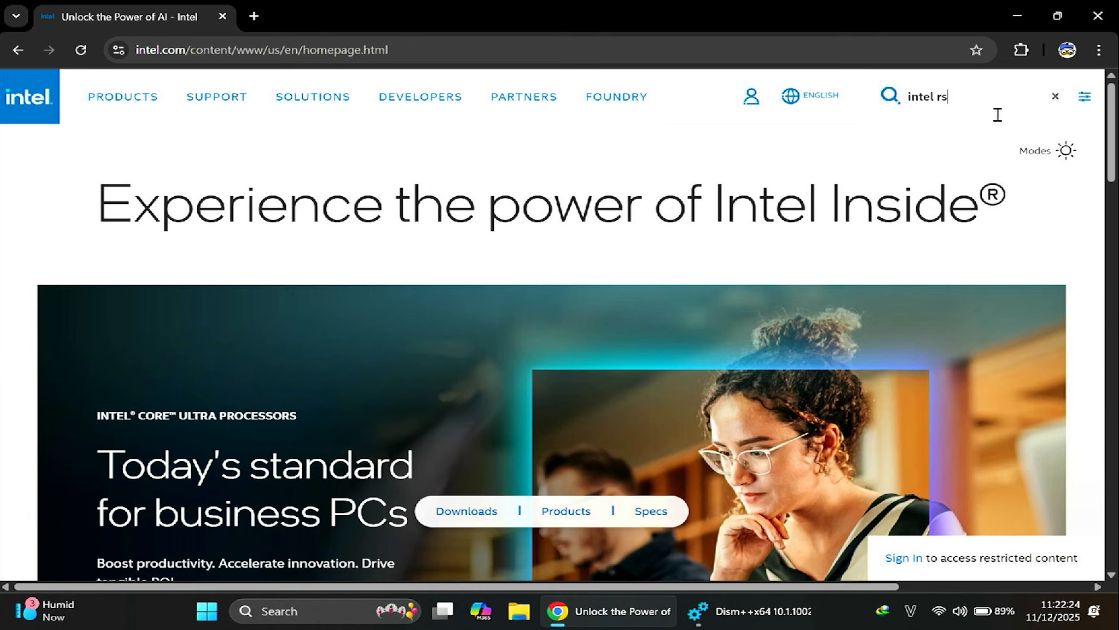
text(t driver)
key(Return)
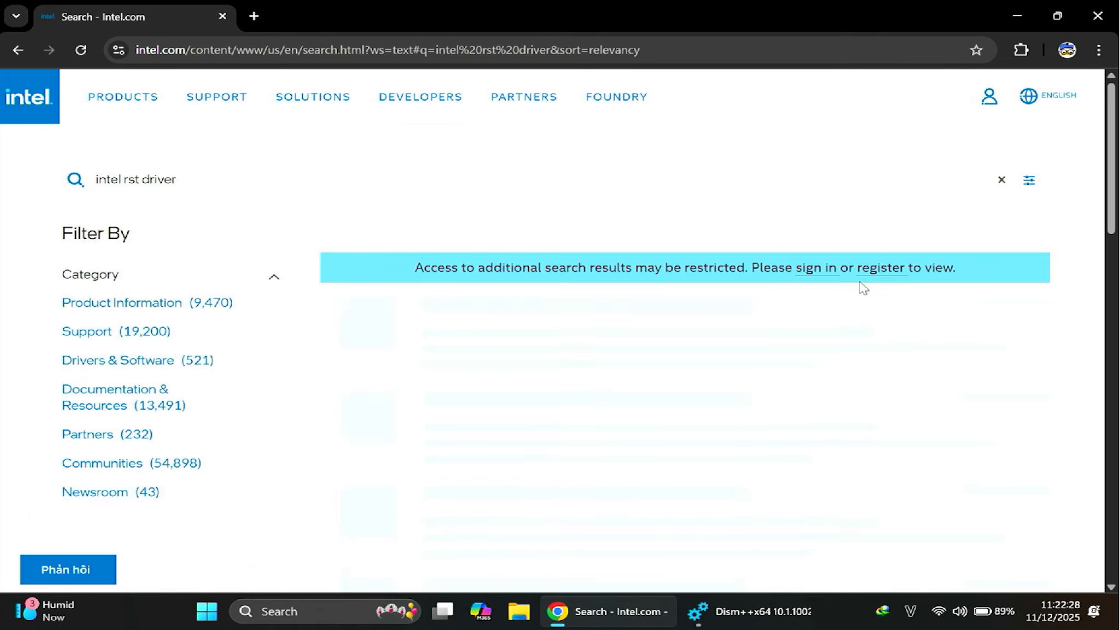
scroll(860, 282, down, 1)
drag(655, 317, 342, 273)
Check the processor model in the Windows system information and close Settings
right_click(206, 611)
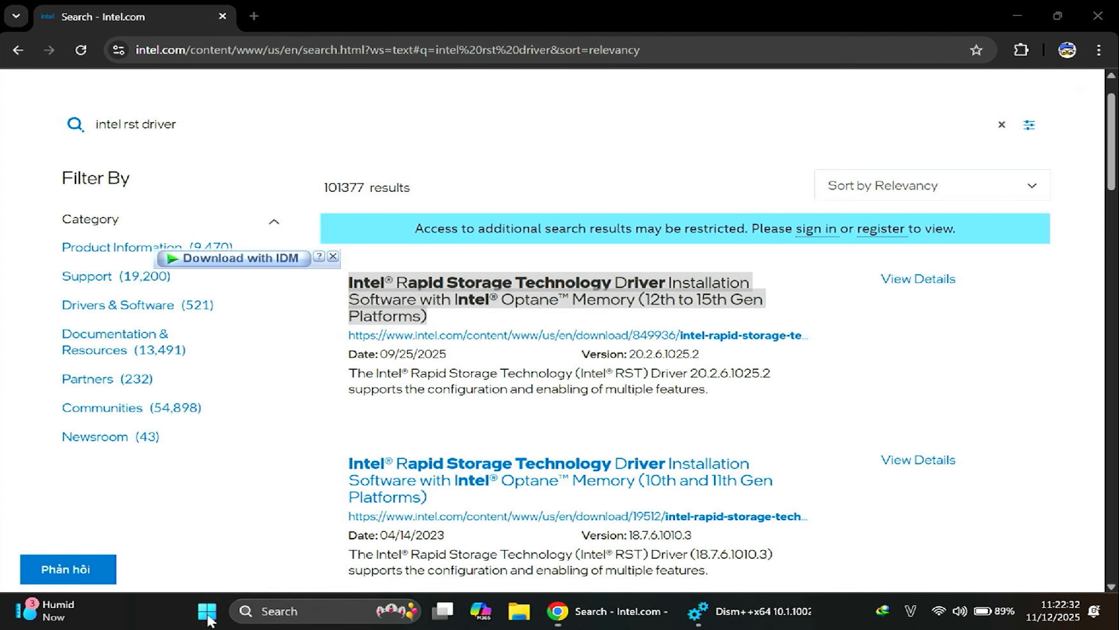
click(181, 243)
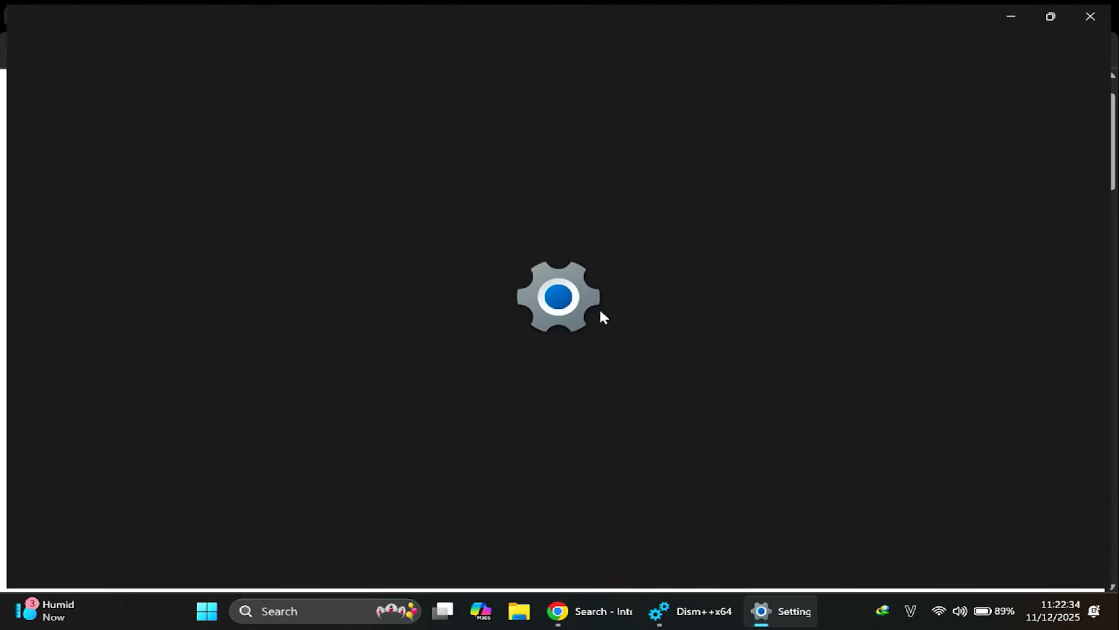
scroll(599, 308, down, 3)
scroll(599, 309, down, 1)
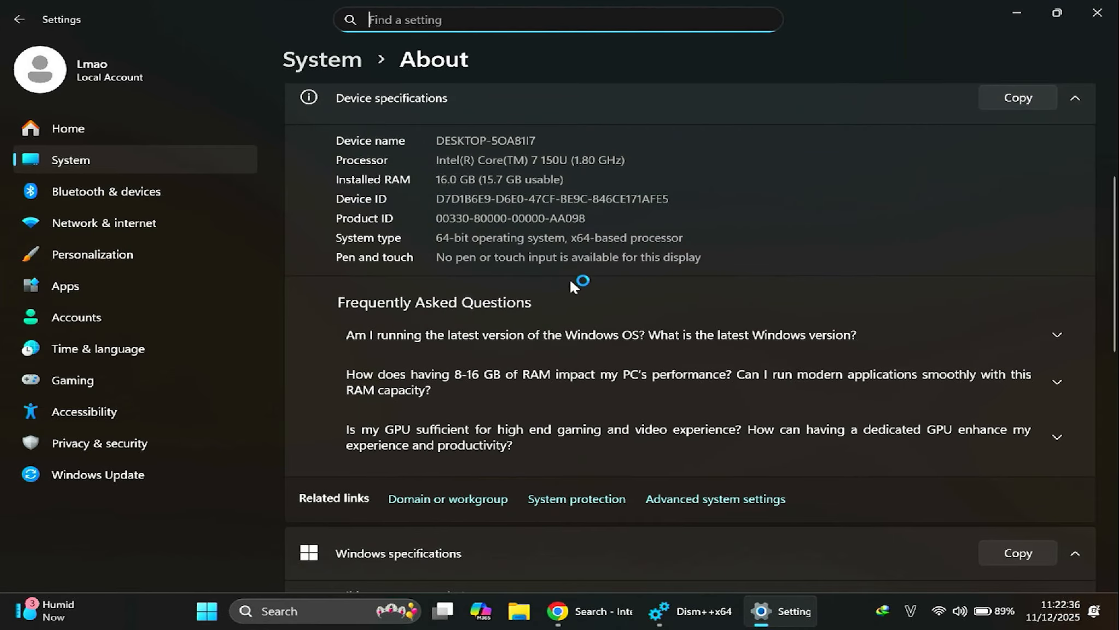
scroll(487, 155, up, 3)
drag(436, 312, 453, 312)
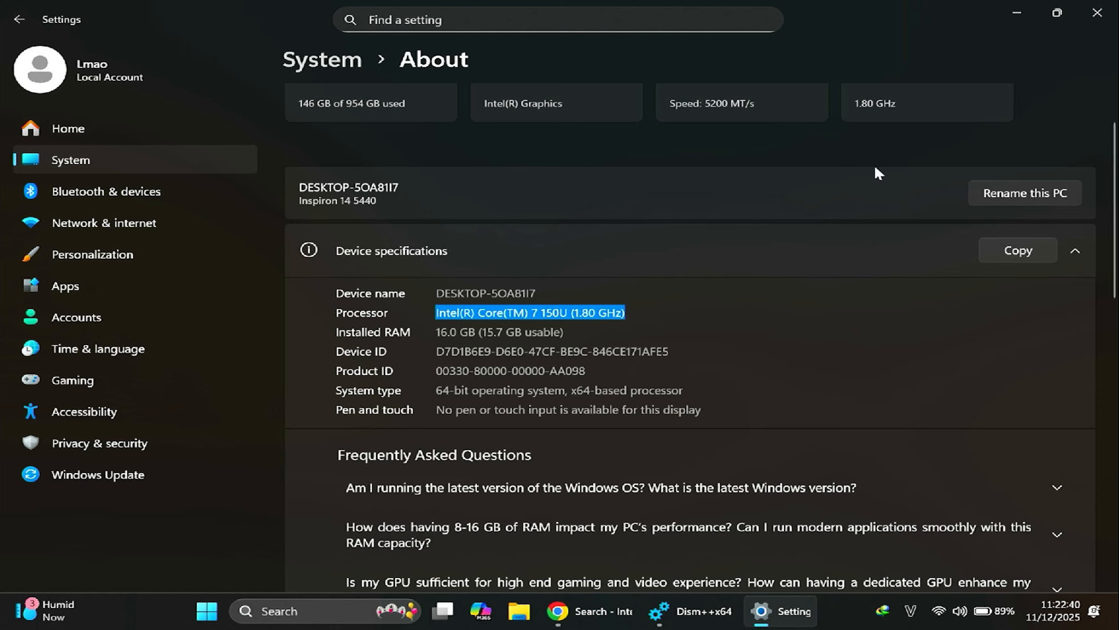
click(1100, 21)
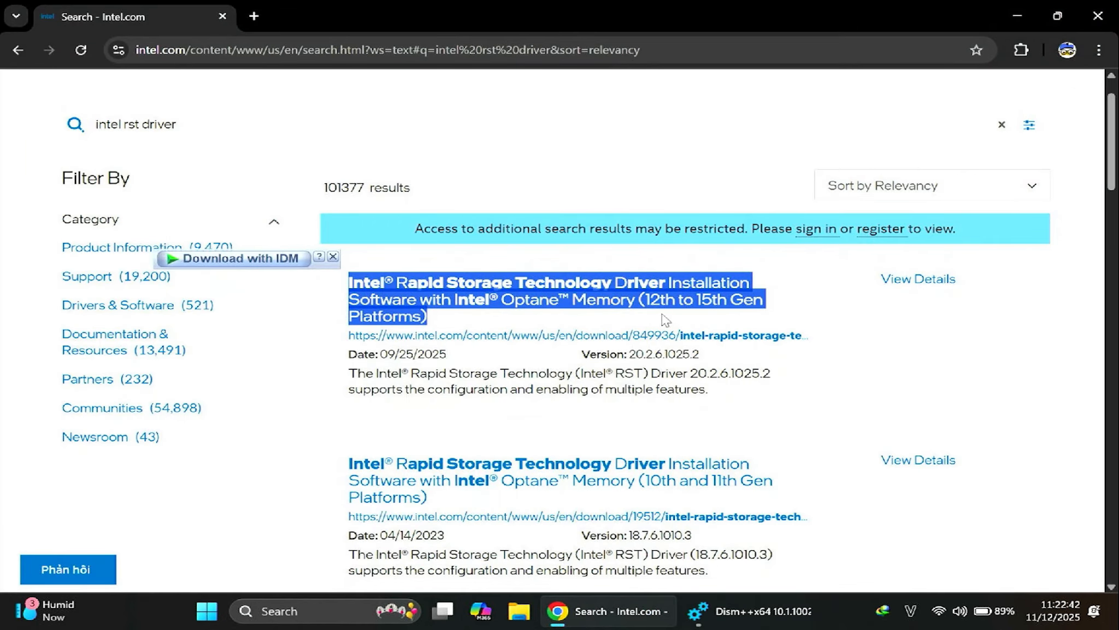
Request SetupRST.exe from the Intel RST driver page for 12th to 15th Gen Platforms and accept the license agreement
click(679, 306)
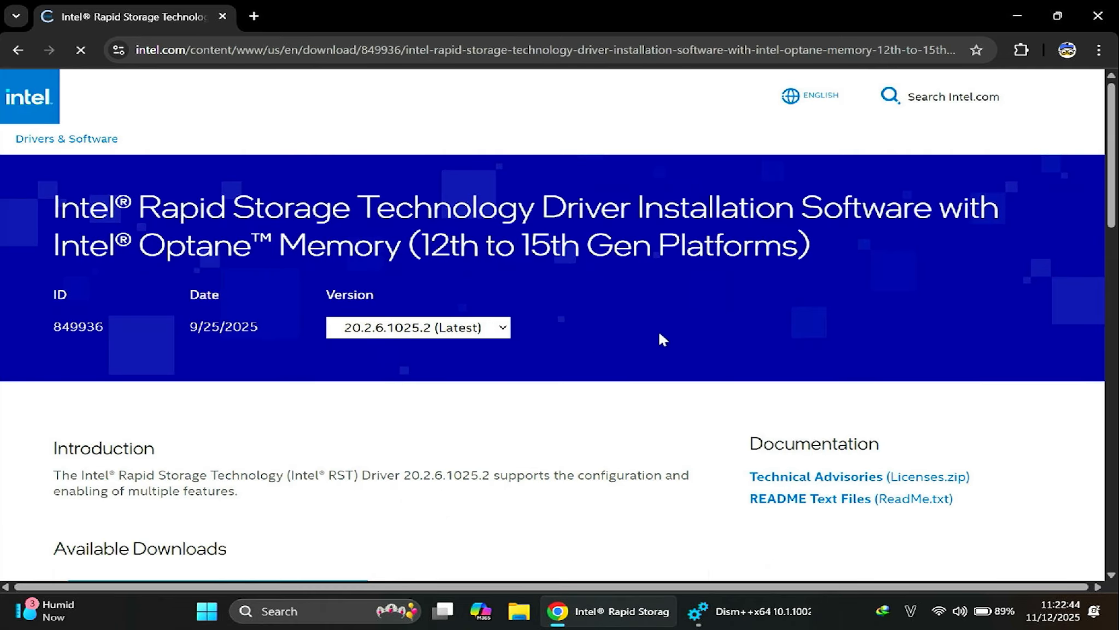
scroll(663, 339, down, 4)
click(232, 367)
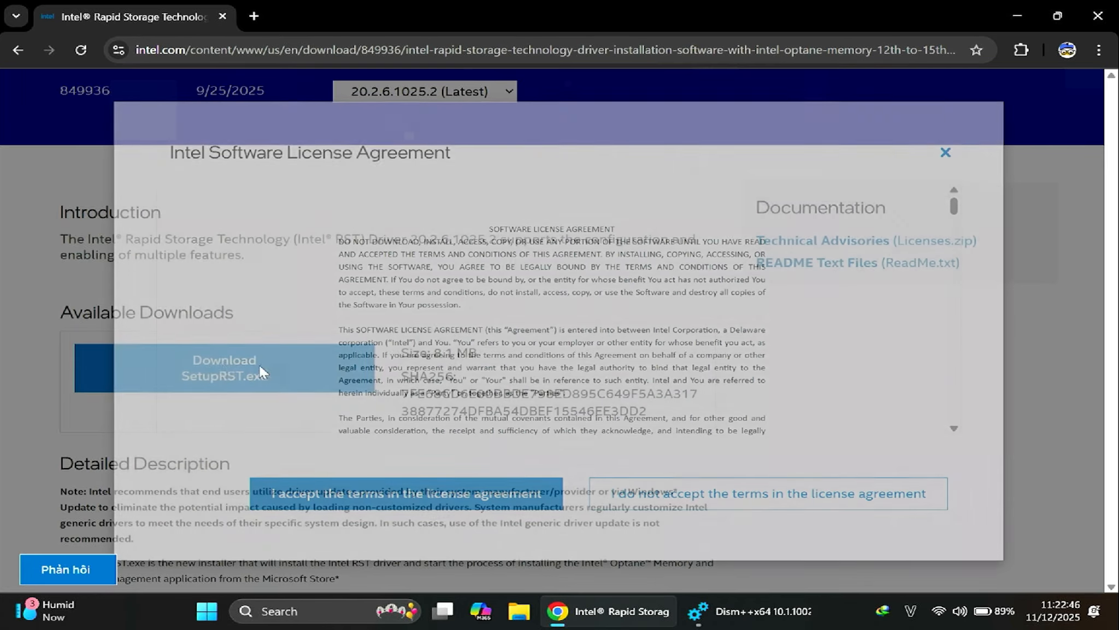
click(356, 493)
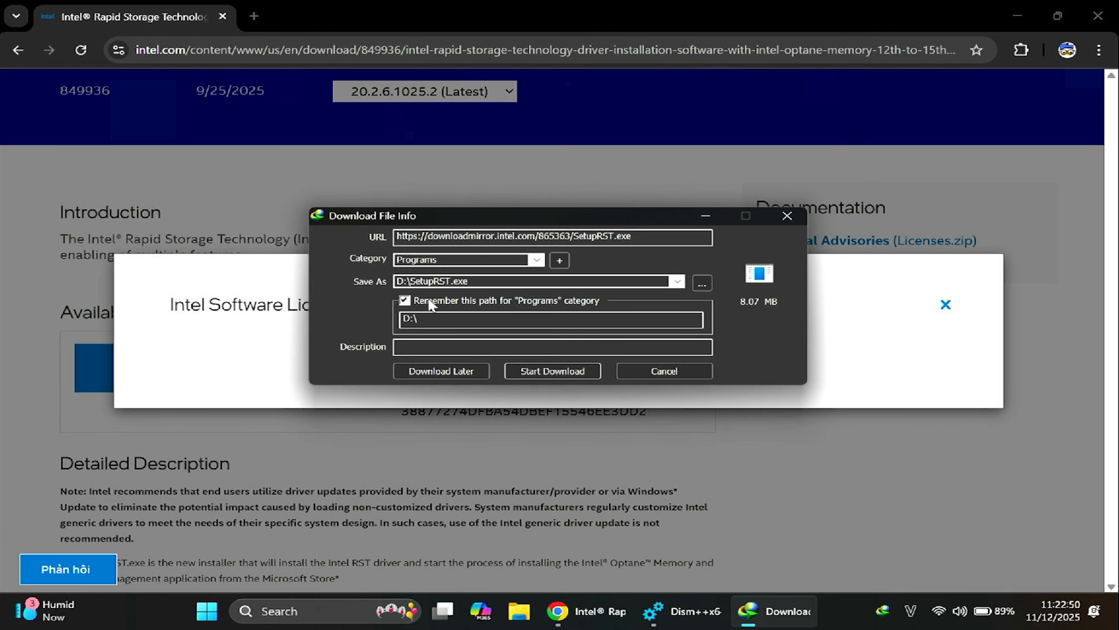
Download SetupRST.exe to D:\ and open its folder, closing the browser
click(552, 372)
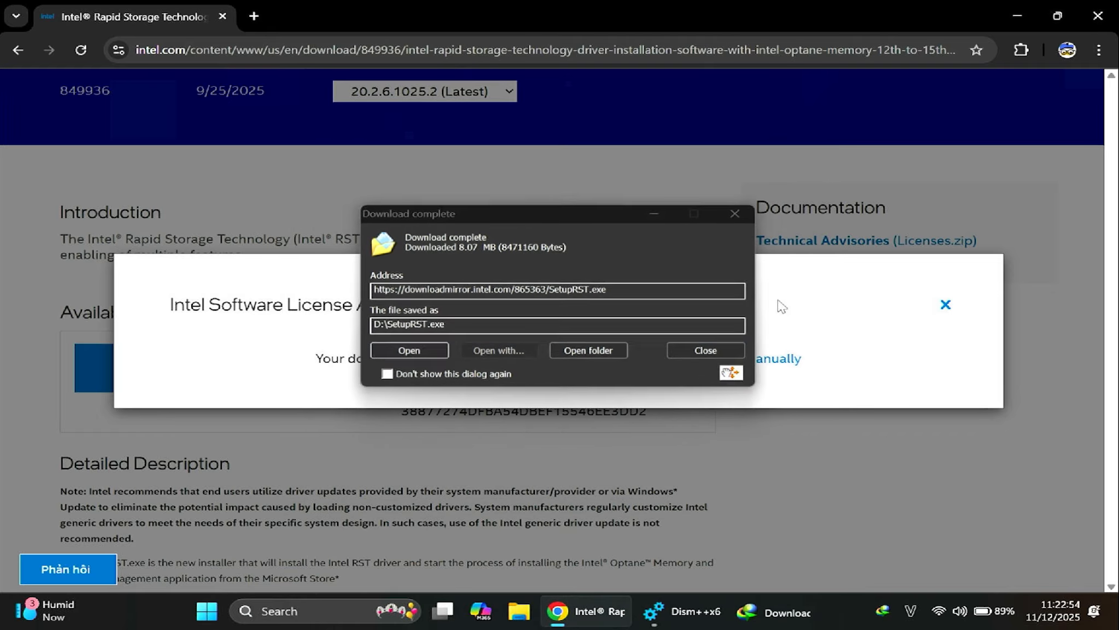
click(1098, 16)
click(590, 351)
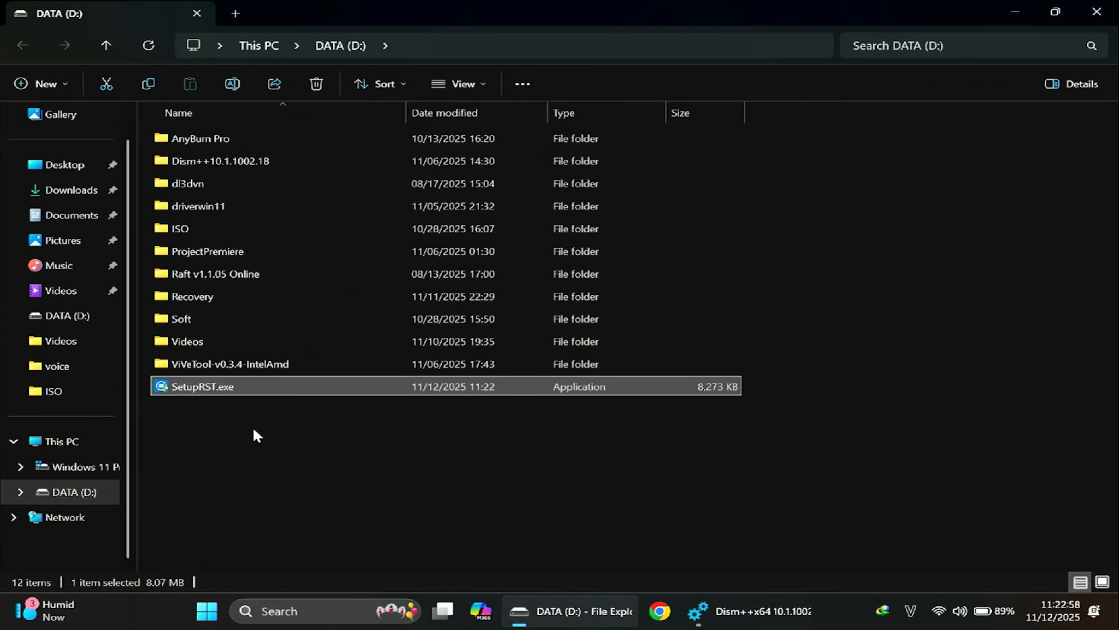
Search Windows for cmd and run Command Prompt as administrator
click(212, 612)
text(cmd)
key(Right)
key(Down)
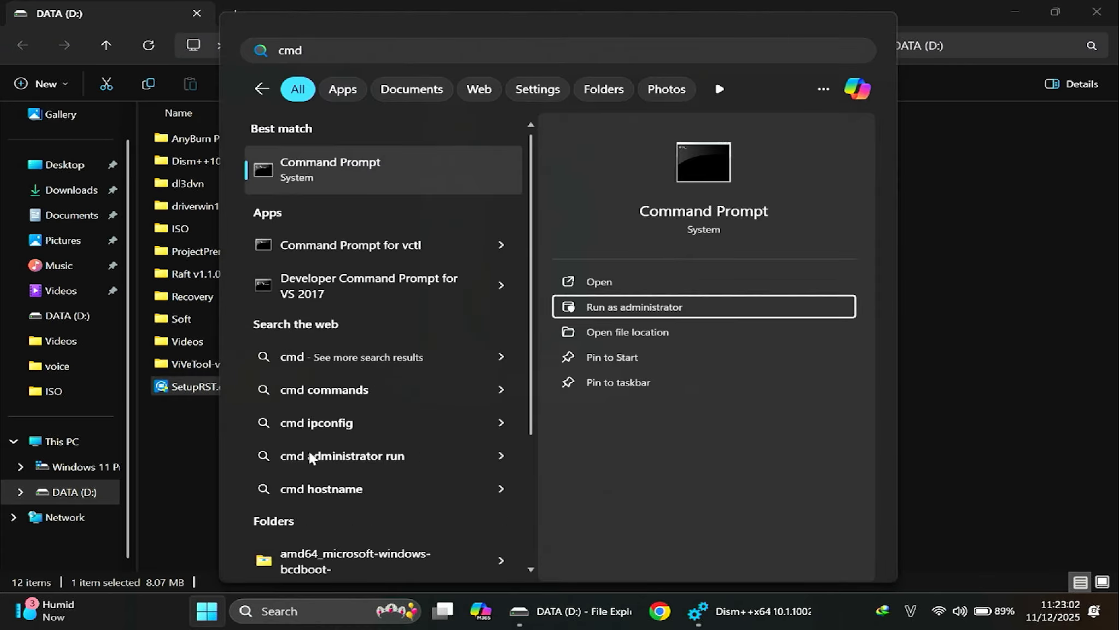
key(Return)
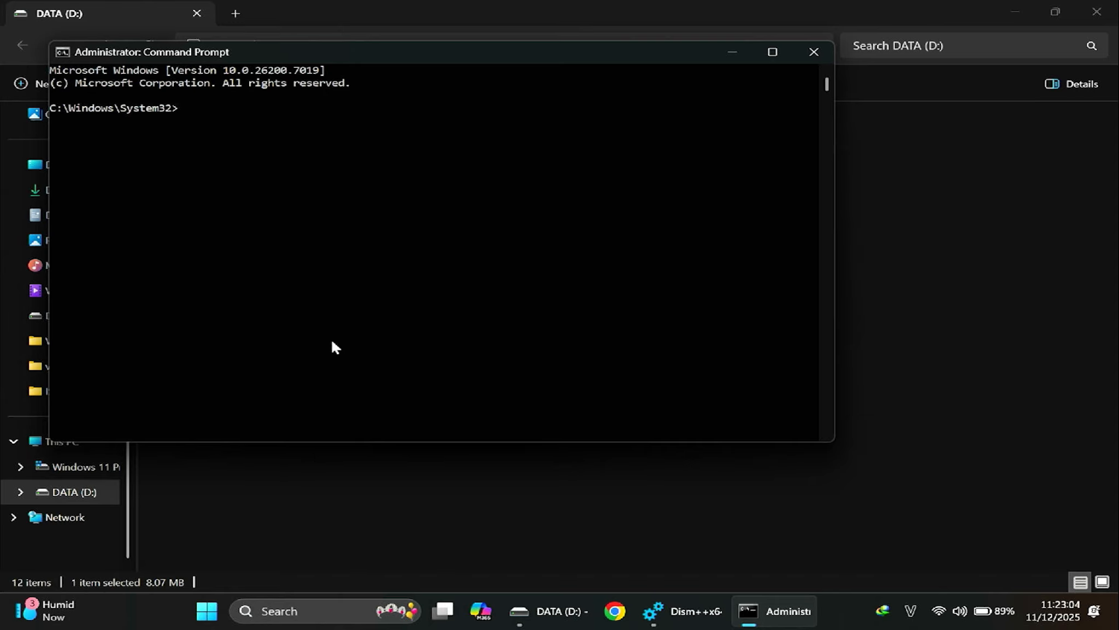
Check the SetupRST.exe folder's path and change the Command Prompt to drive D:
click(934, 223)
click(440, 49)
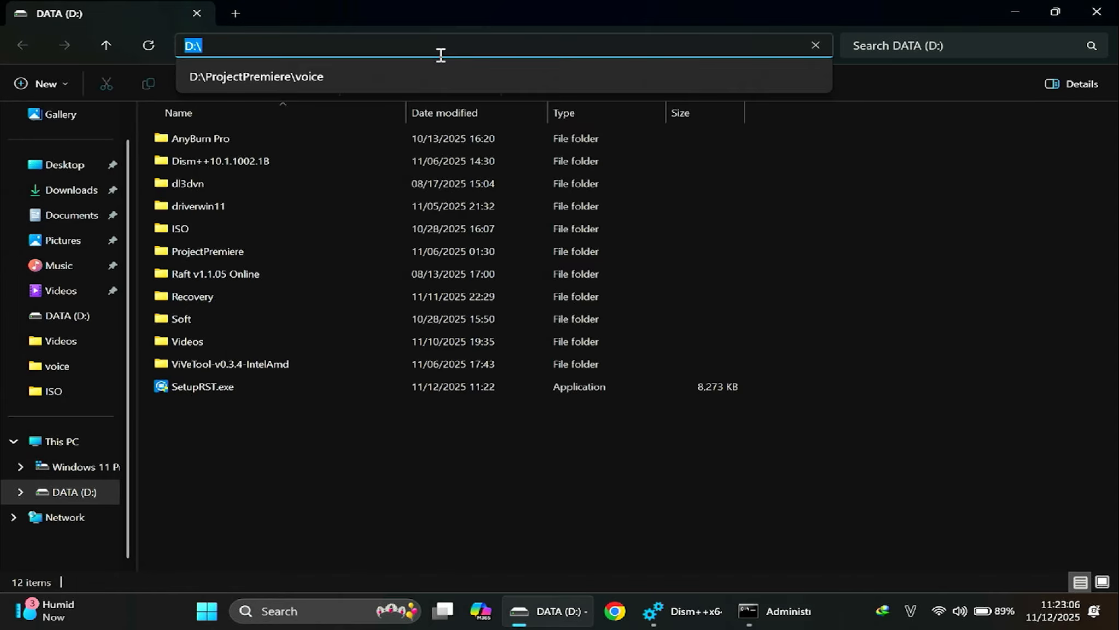
key(alt+Tab)
click(426, 288)
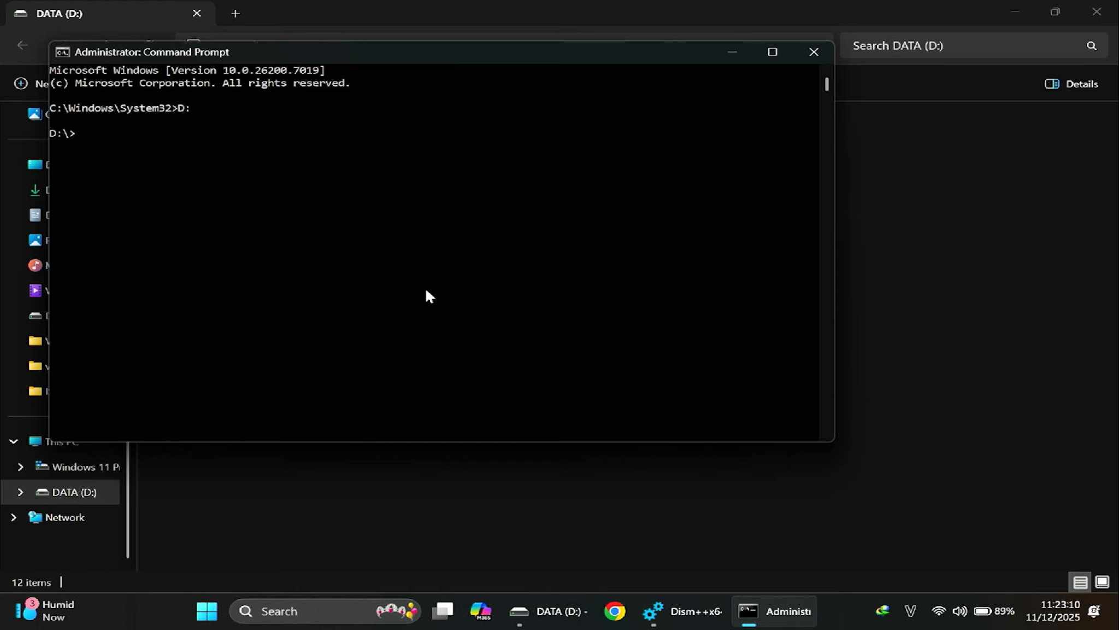
Copy the full file name SetupRST.exe from DATA (D:) and paste it into the Command Prompt
click(378, 533)
click(259, 387)
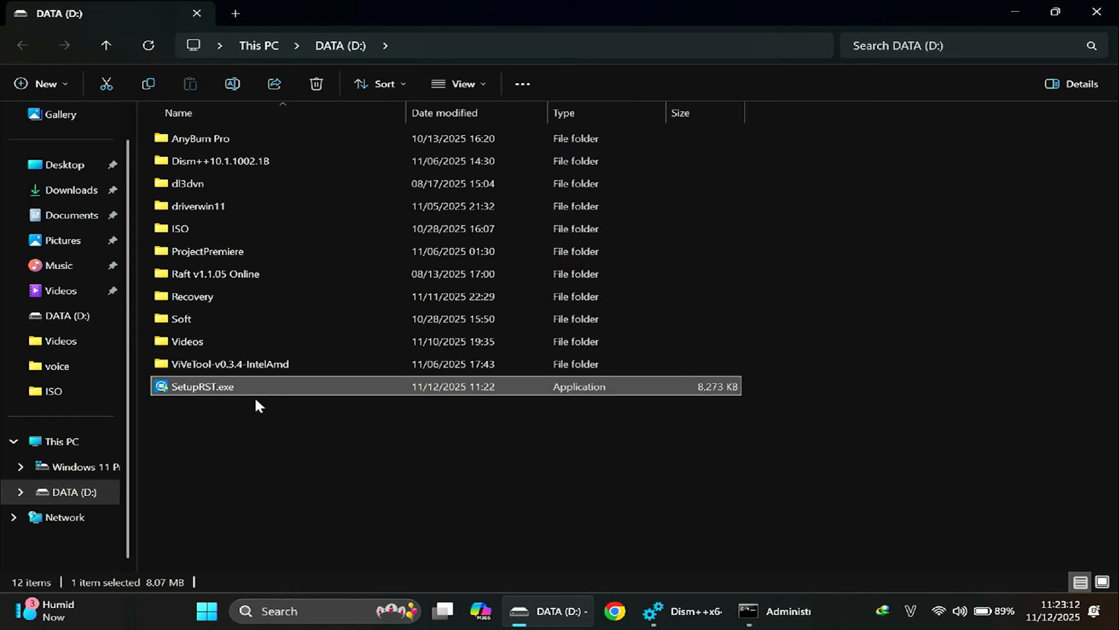
key(F2)
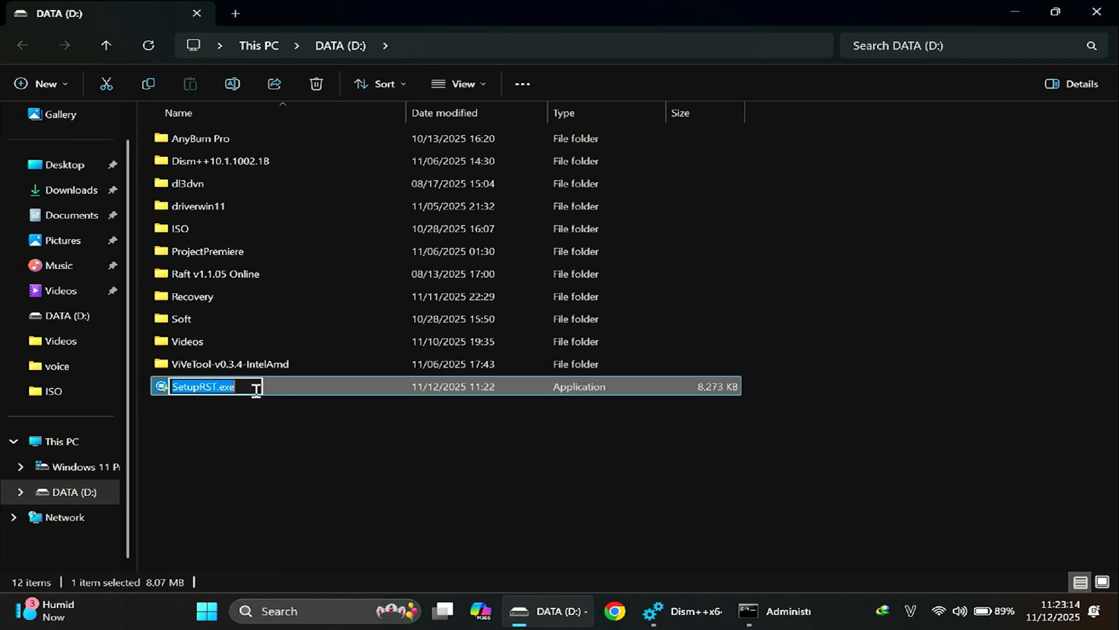
click(303, 459)
click(805, 622)
click(375, 235)
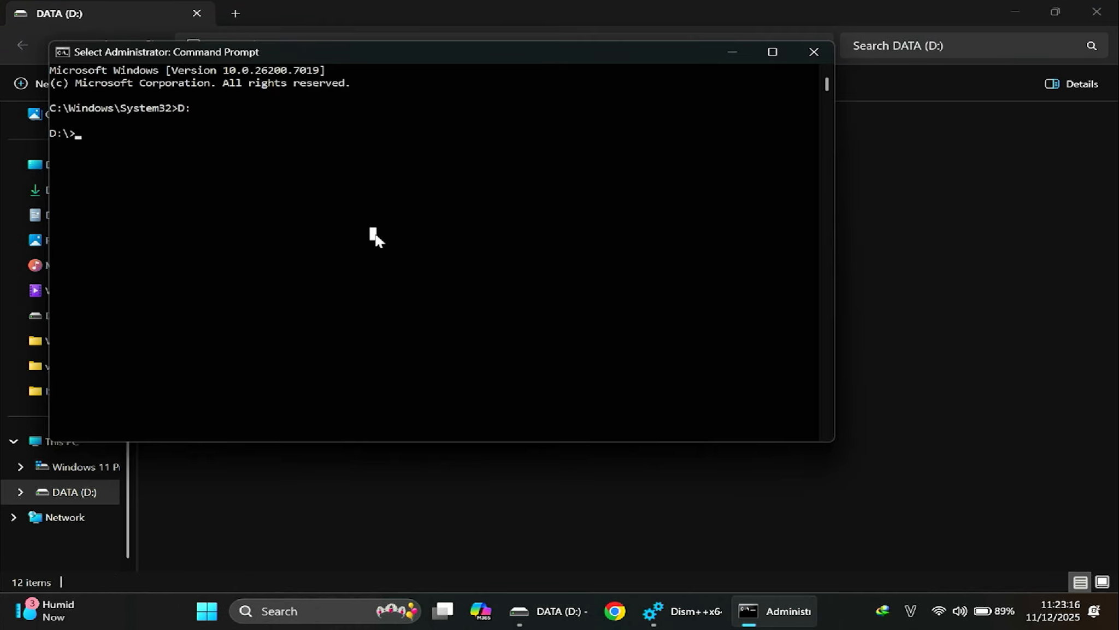
text(SetupRST.exe)
Complete and run the command SetupRST.exe -extractdrivers RSTDriver to extract the drivers
text(-EXT)
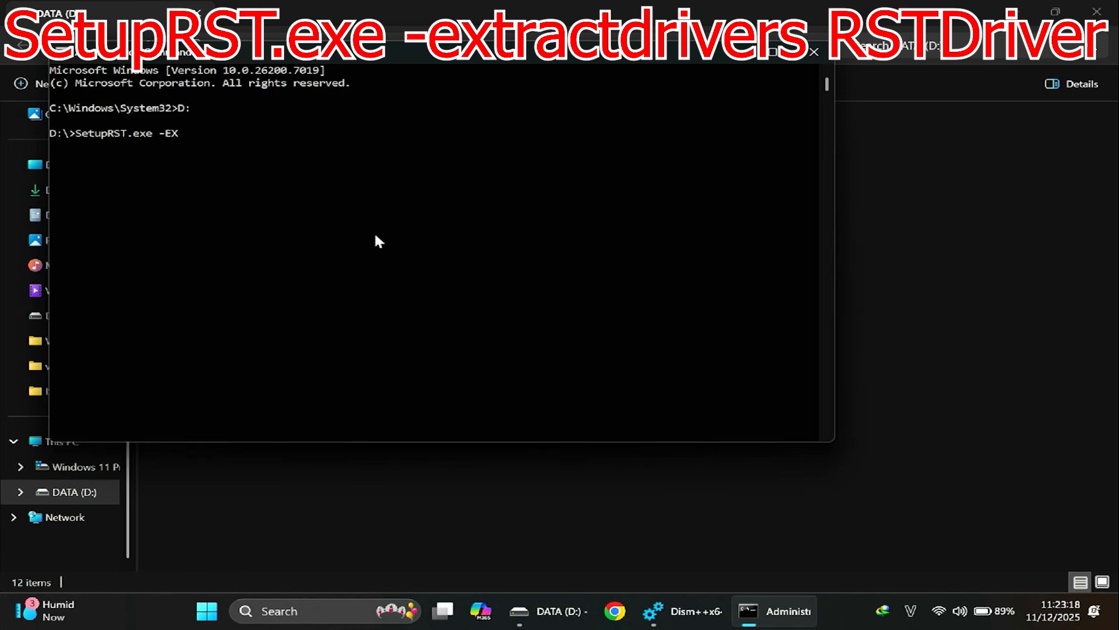
key(BackSpace)
key(BackSpace)
key(BackSpace)
text(extractdrivers RSTDriver)
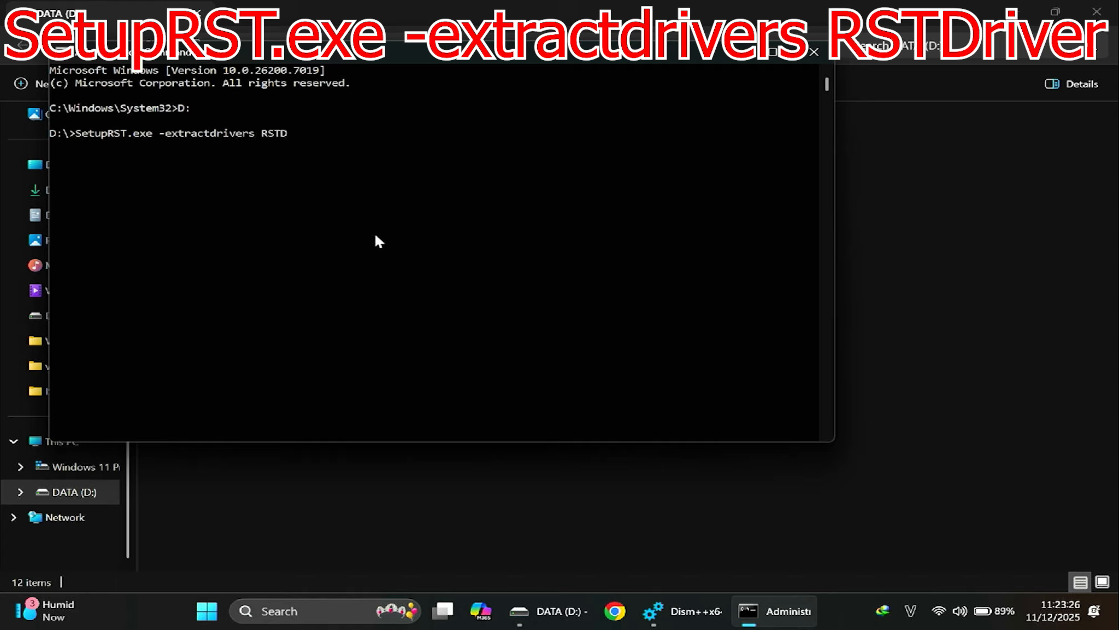
key(Return)
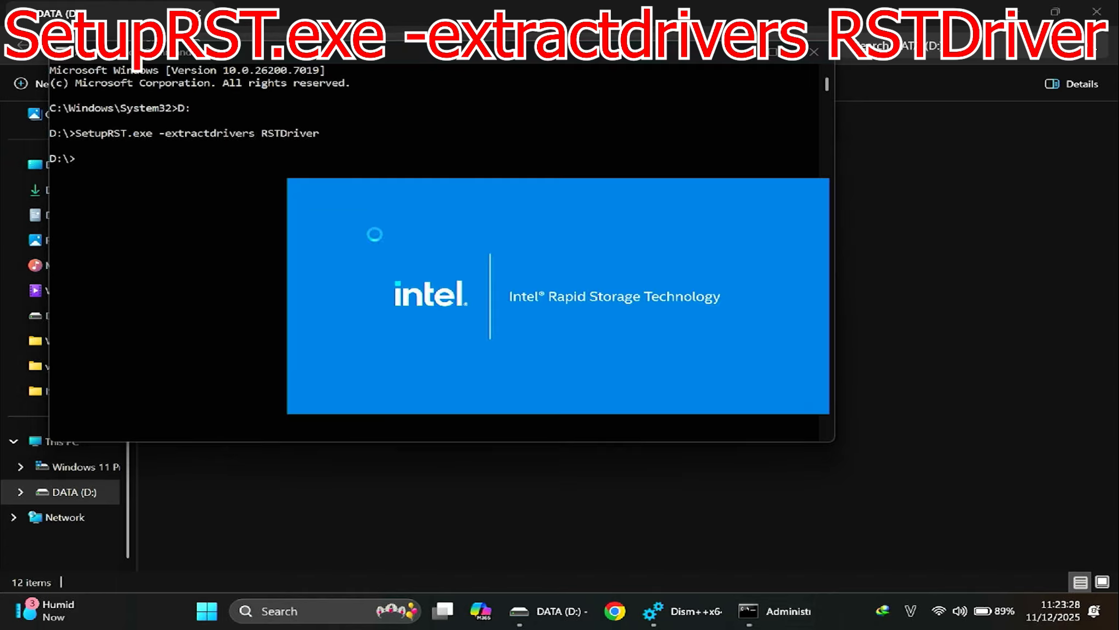